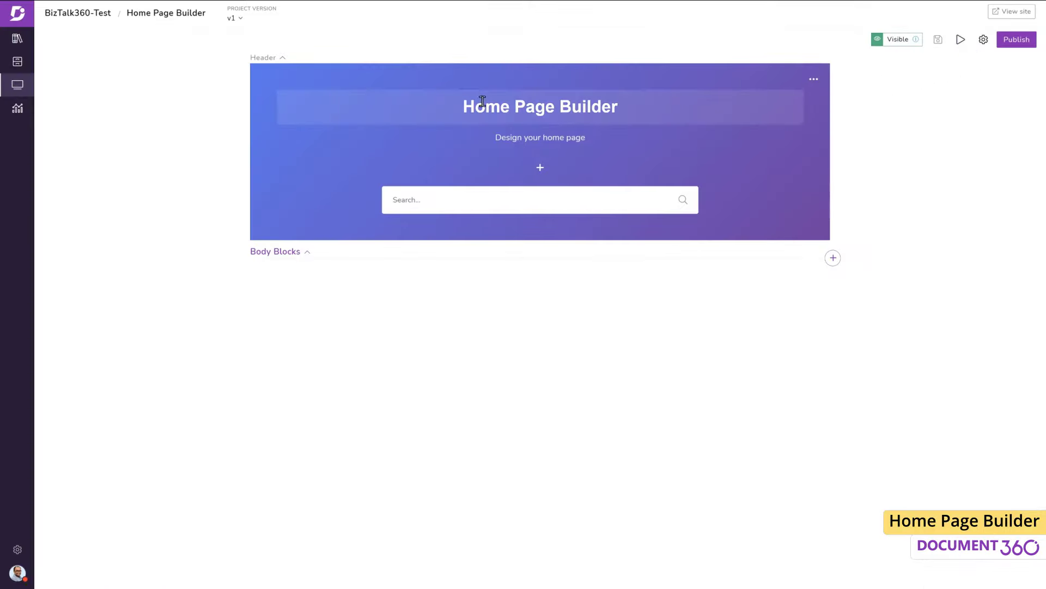
- Retitle the header 'One Platform. Operations, Monitoring and Analytics', paste the 80+ features tagline, and add a Documentation button
drag(467, 104, 745, 110)
text(One Platform. Operations, Monitoring and Analytics)
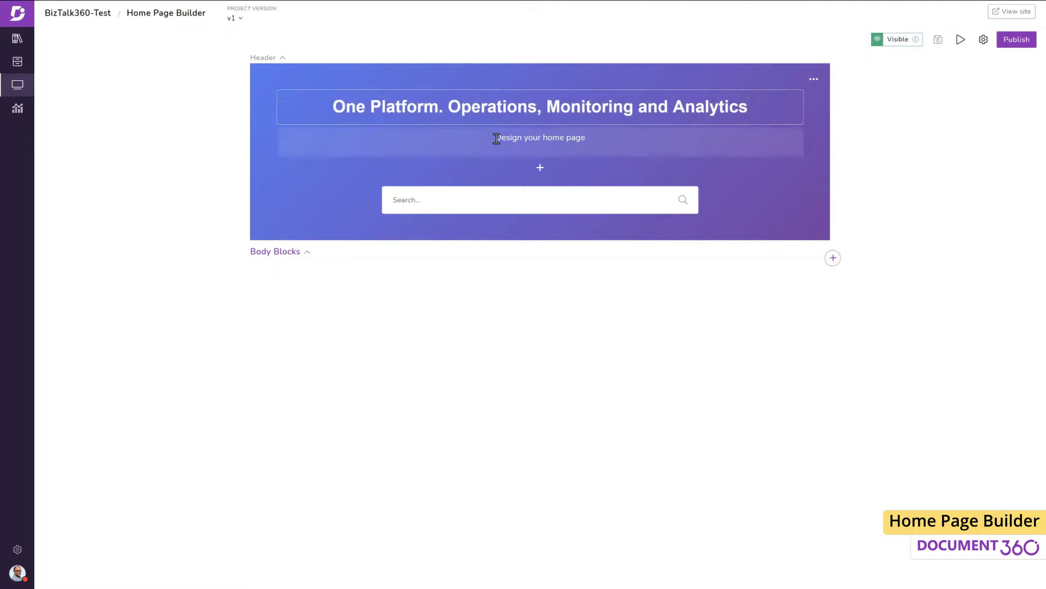
drag(494, 137, 603, 138)
text(Over 80+ features bundled into one single solution to make your BizTalk Server monitoring and administration super efficient and secure.)
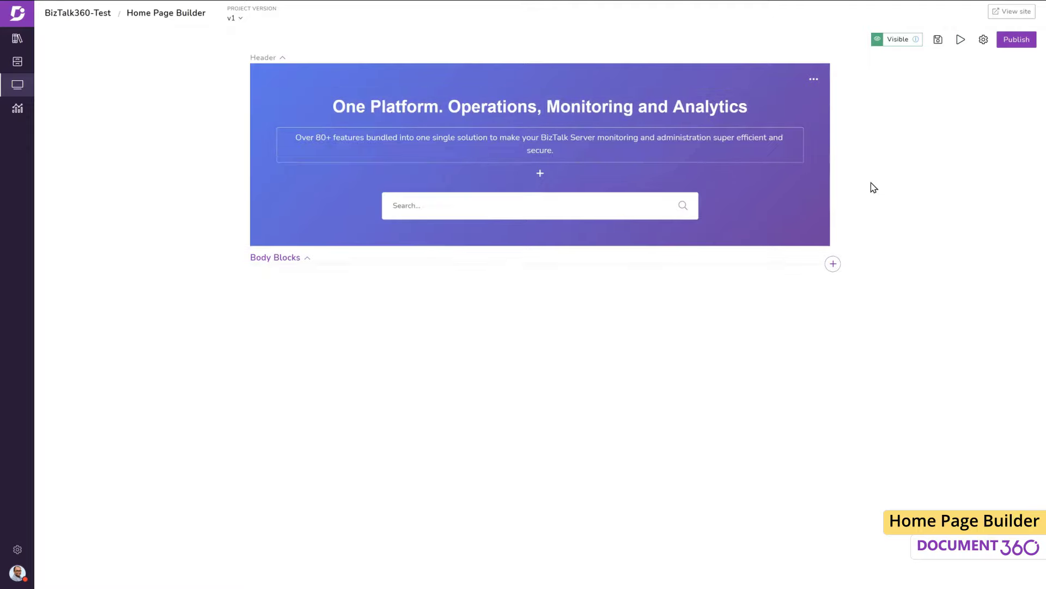
click(895, 187)
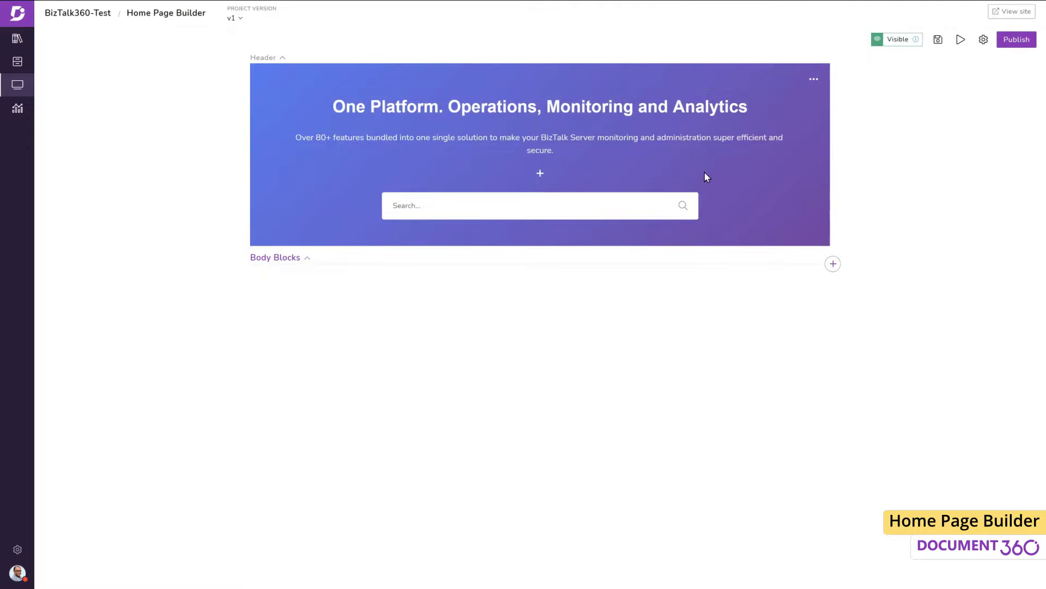
click(540, 174)
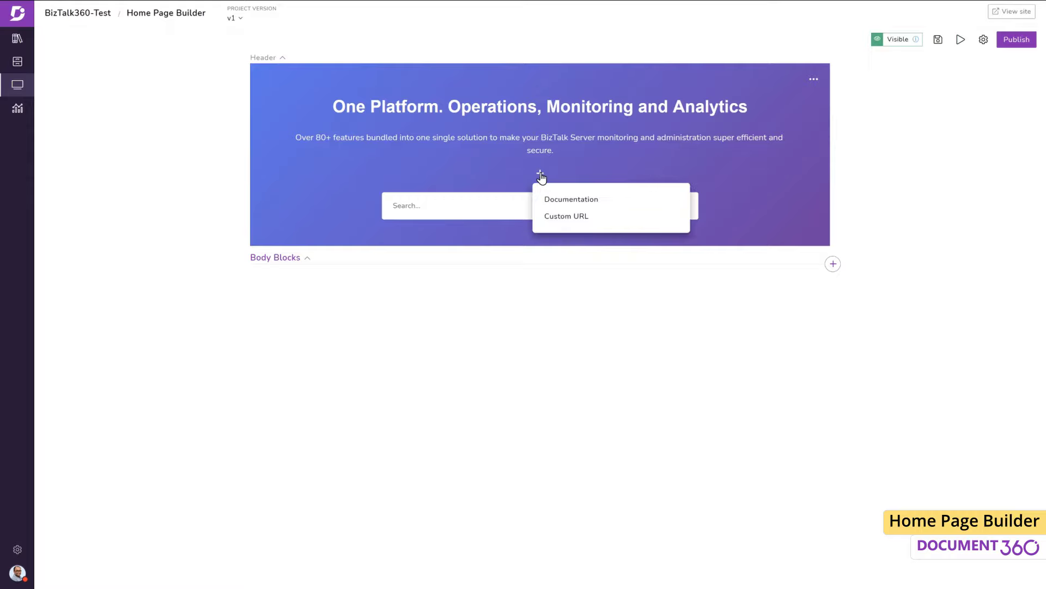
click(621, 209)
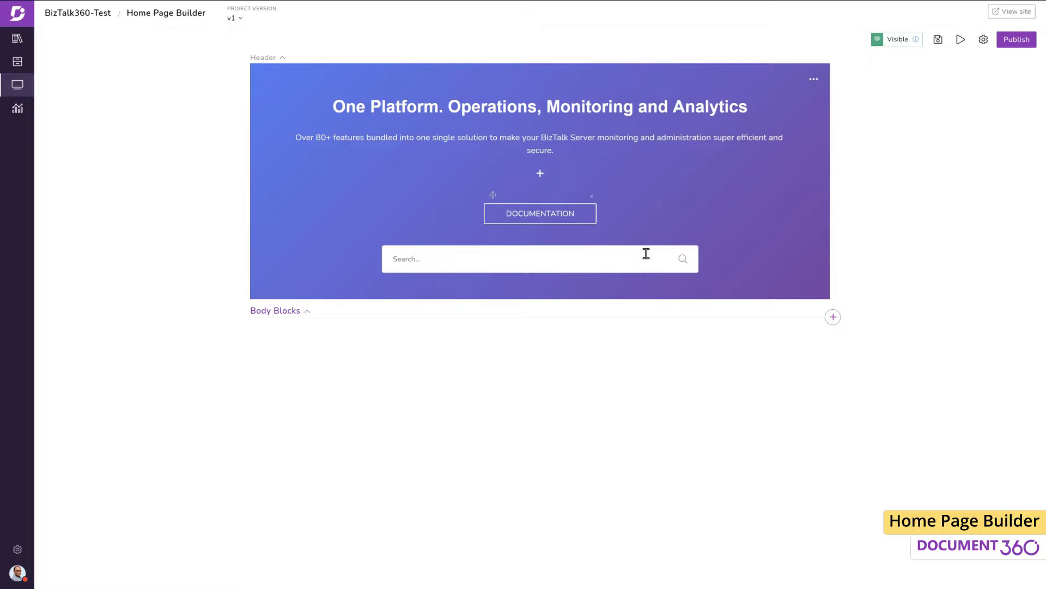
- Hide the header search bar, then show it again from the header options
click(816, 81)
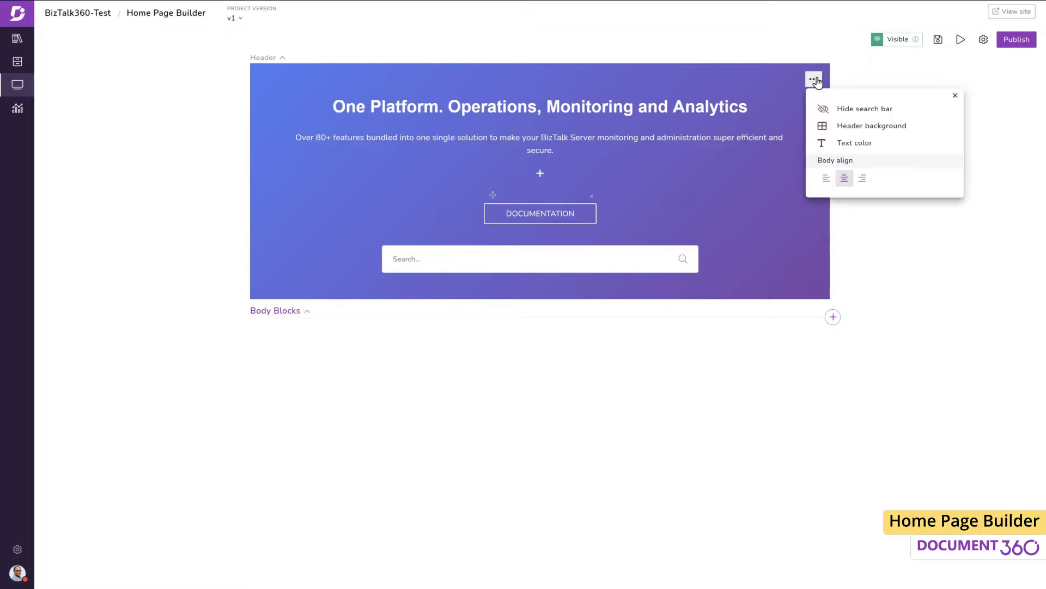
click(842, 109)
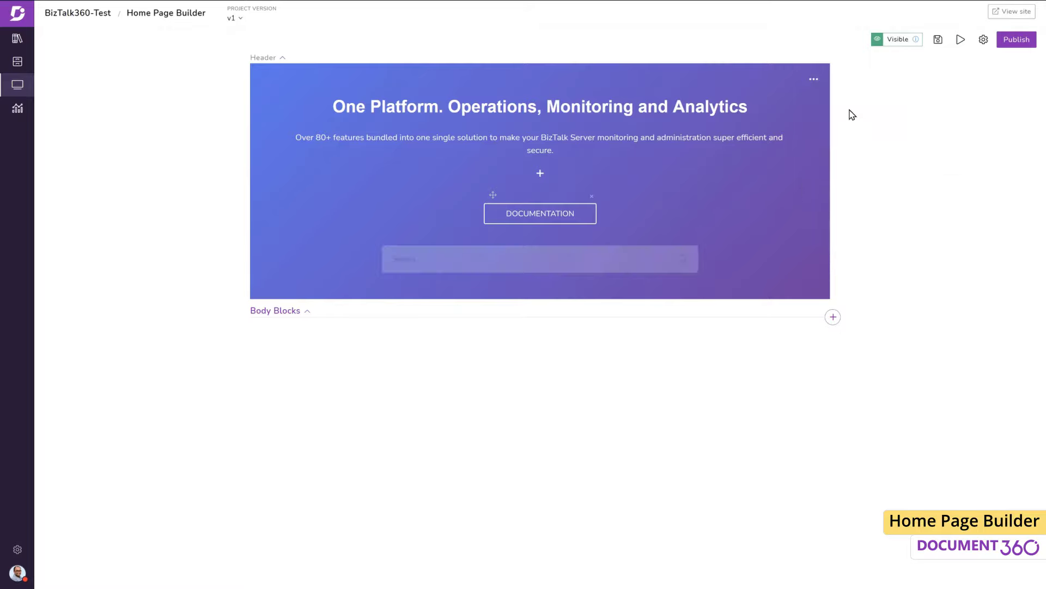
click(814, 80)
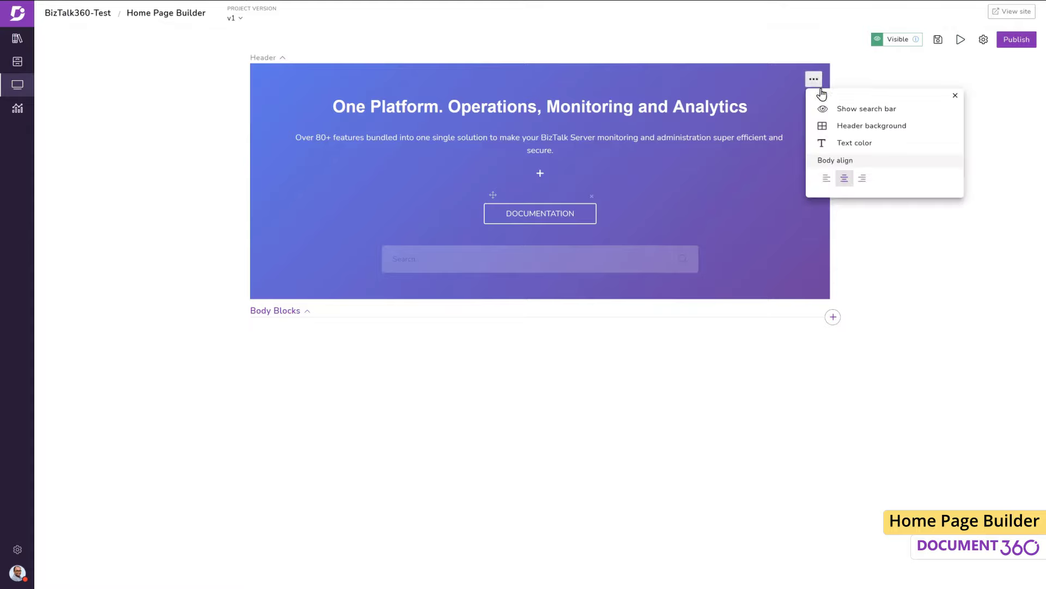
click(842, 109)
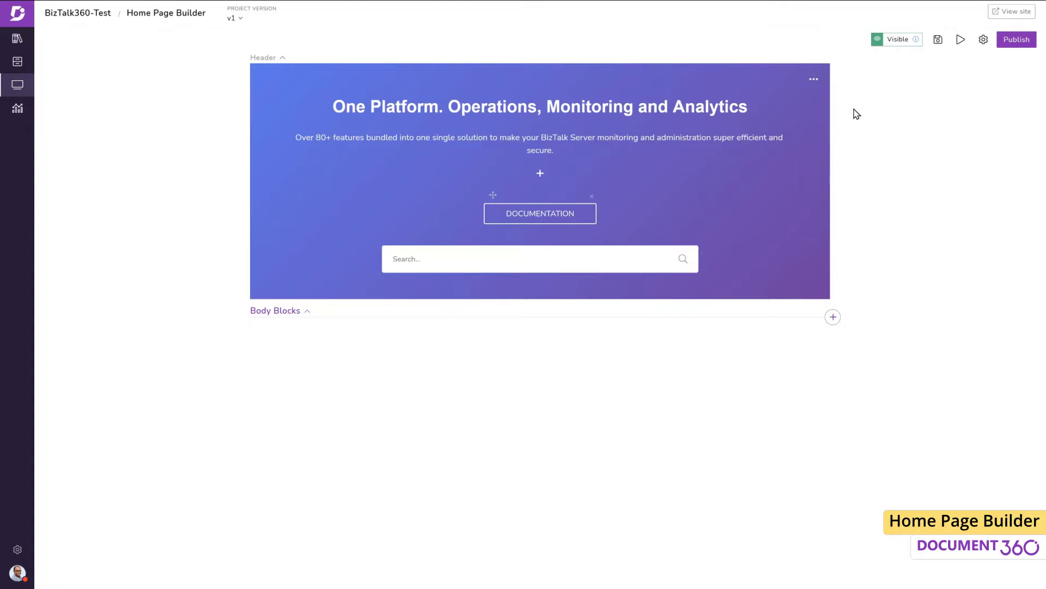
click(814, 79)
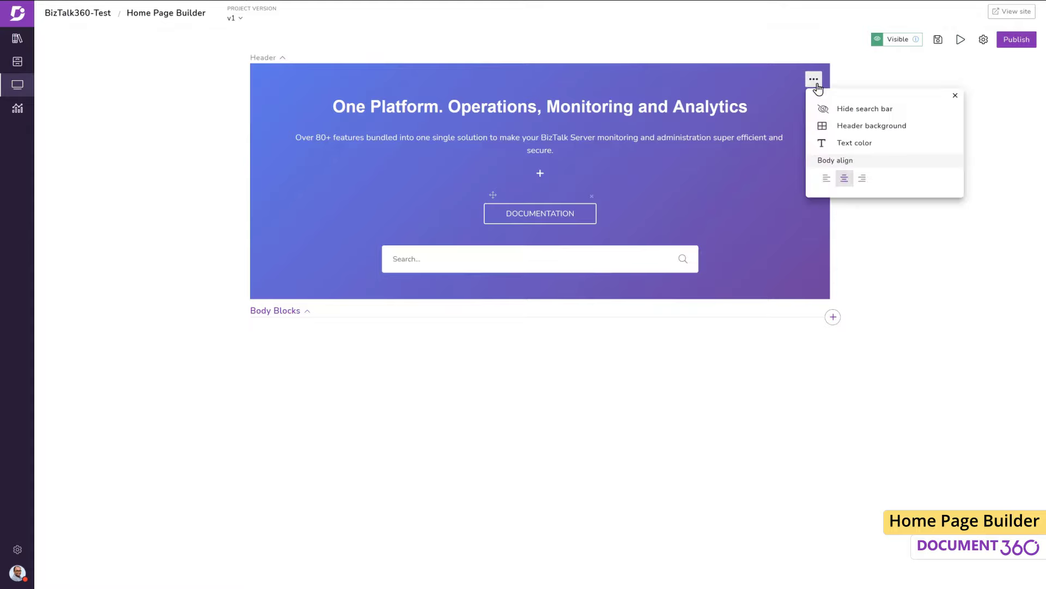
- Set the header background to the solid orange colour #ff8e00
click(863, 131)
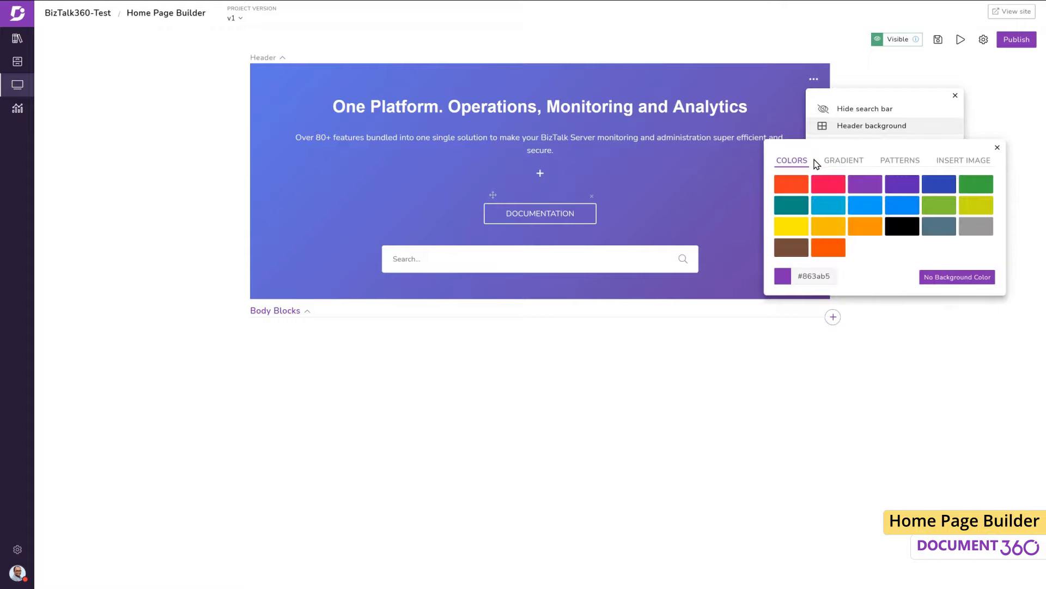
click(849, 163)
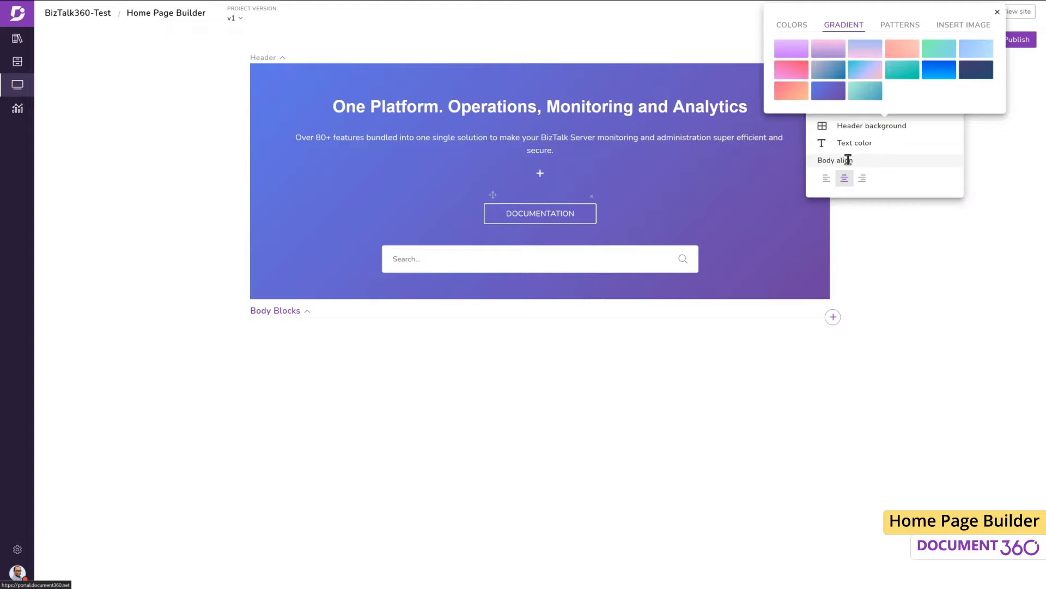
click(900, 30)
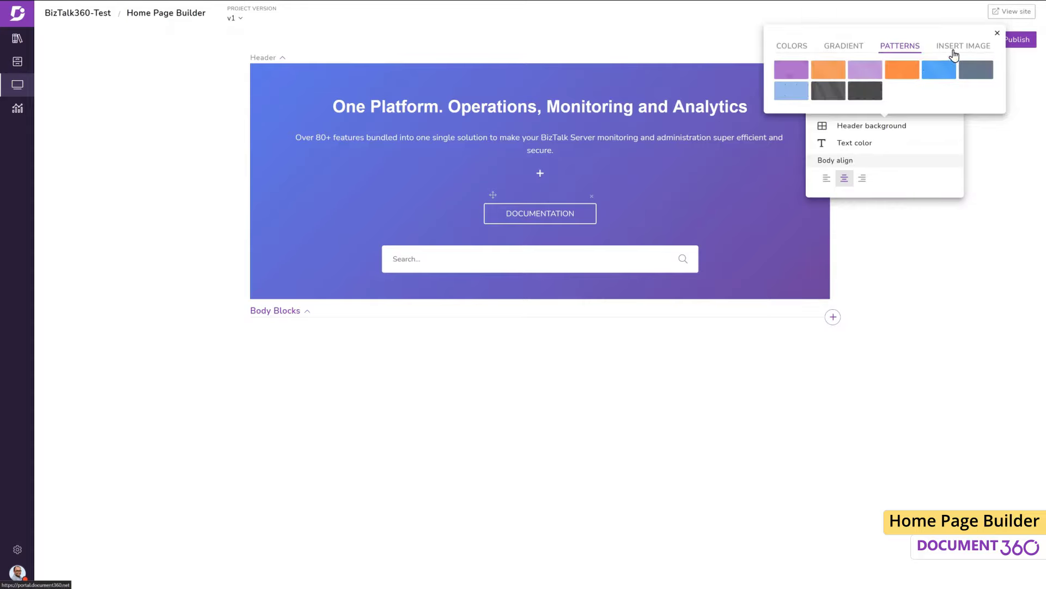
click(949, 50)
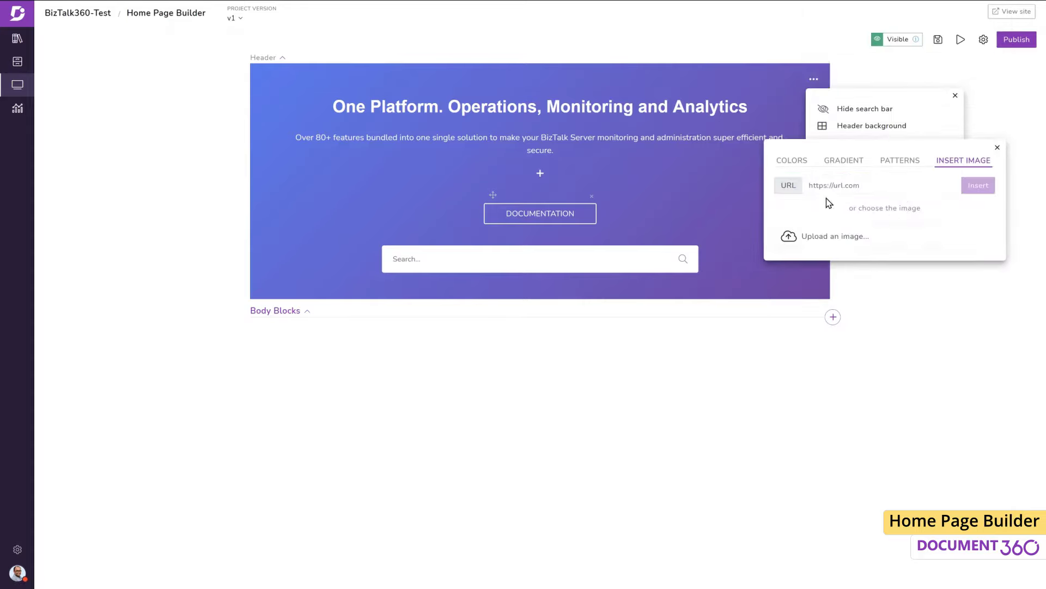
click(793, 164)
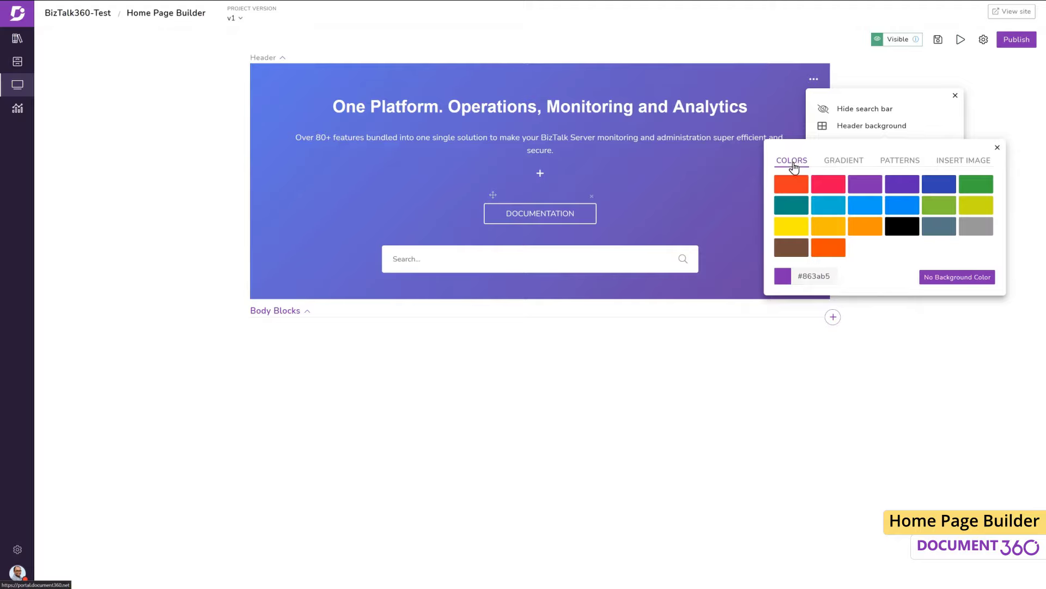
click(783, 276)
click(760, 390)
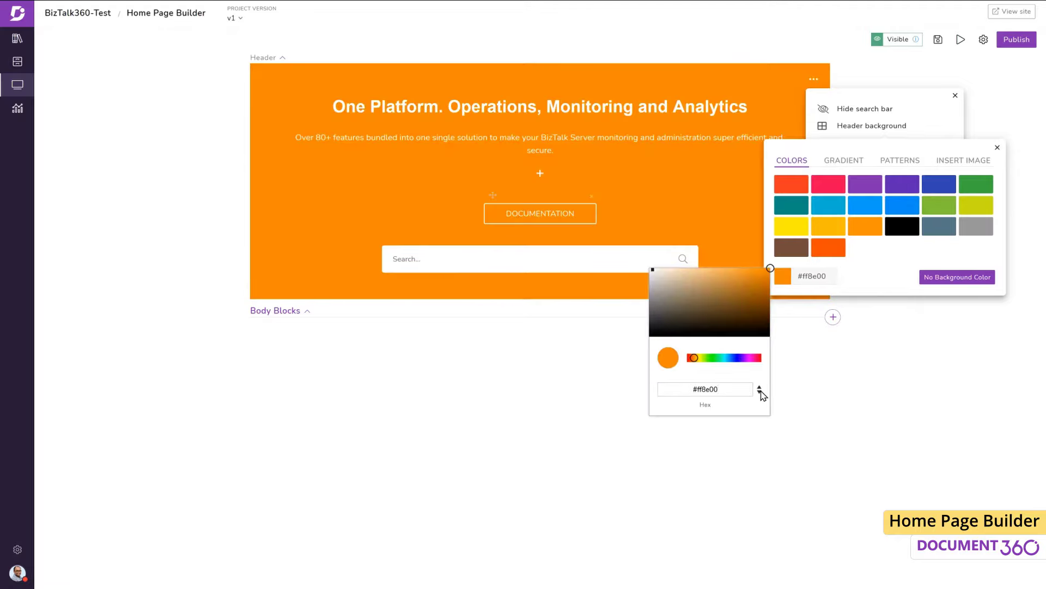
click(829, 370)
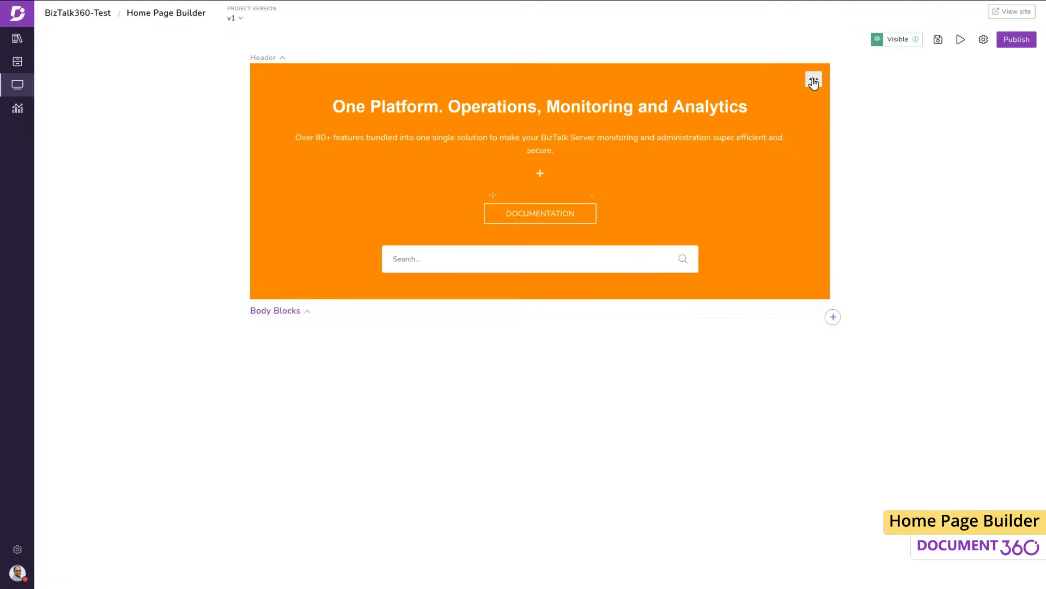
- Make the header title and tagline text black
click(813, 79)
click(848, 143)
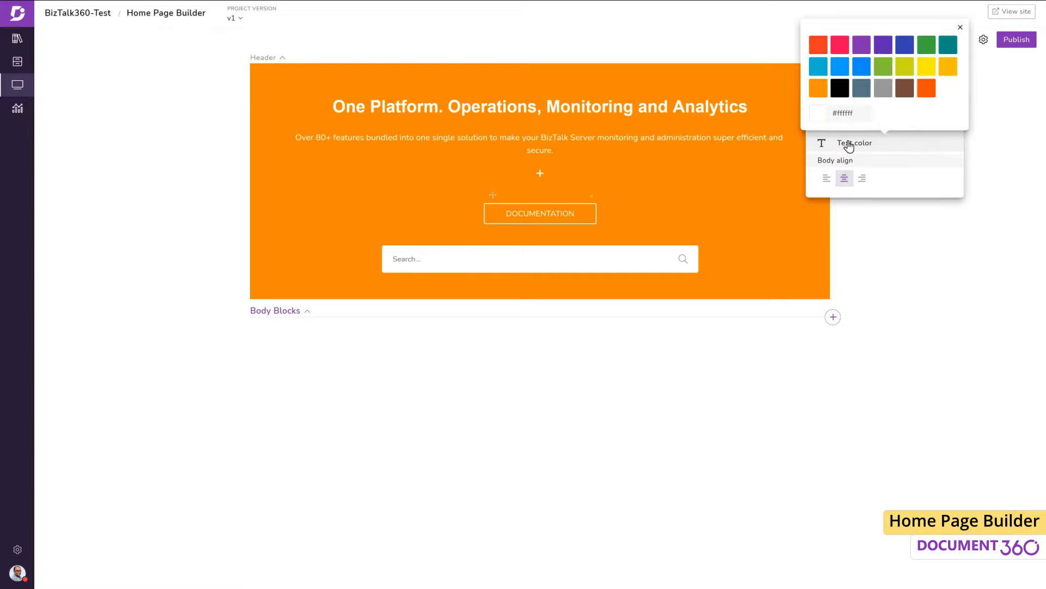
click(823, 117)
drag(878, 109, 943, 158)
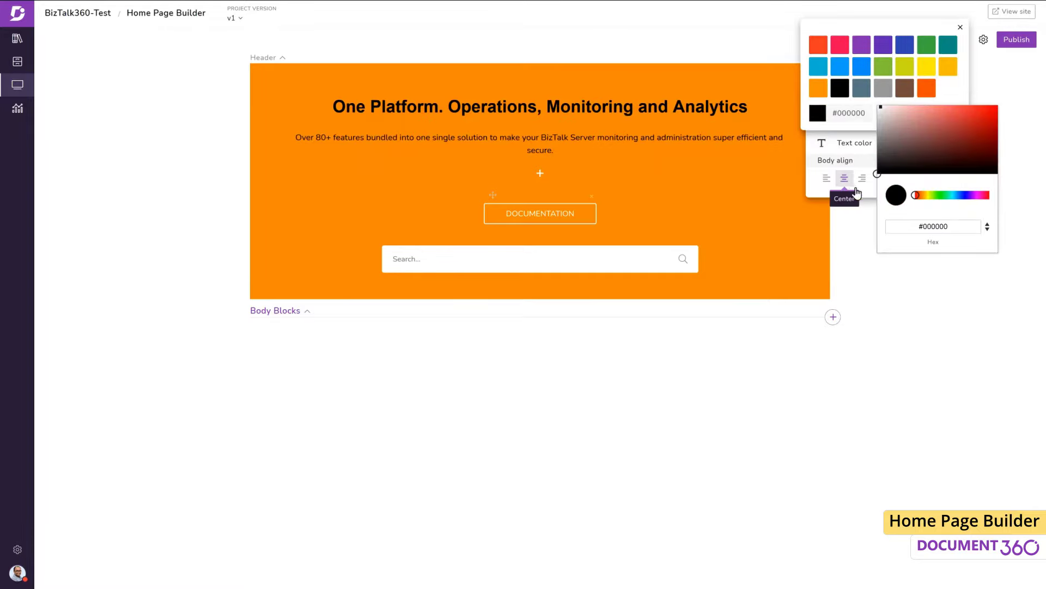
click(865, 314)
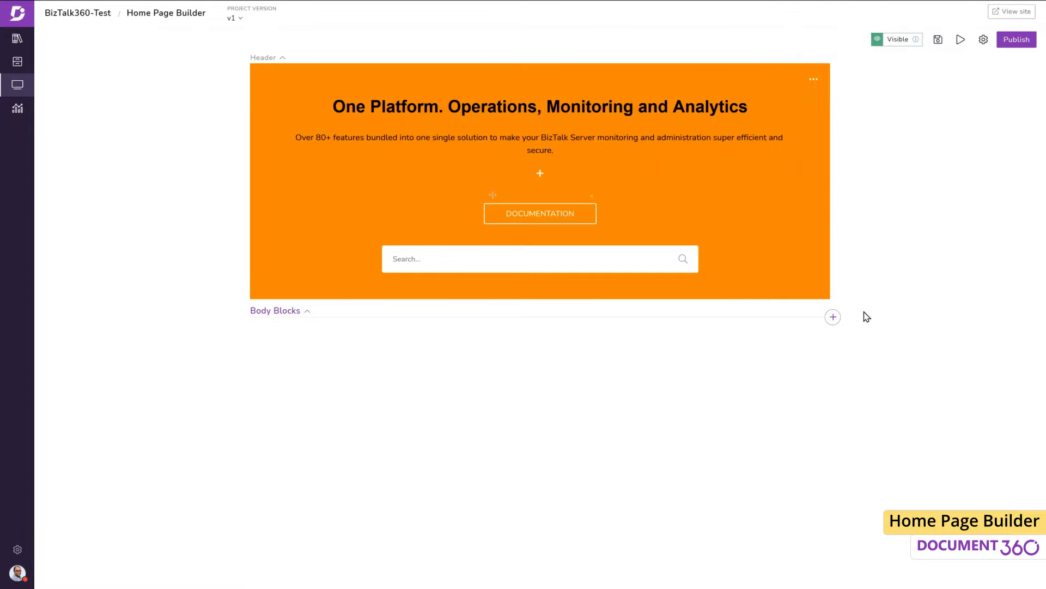
- Insert a Text columns block under the header and expand it to three columns
click(834, 318)
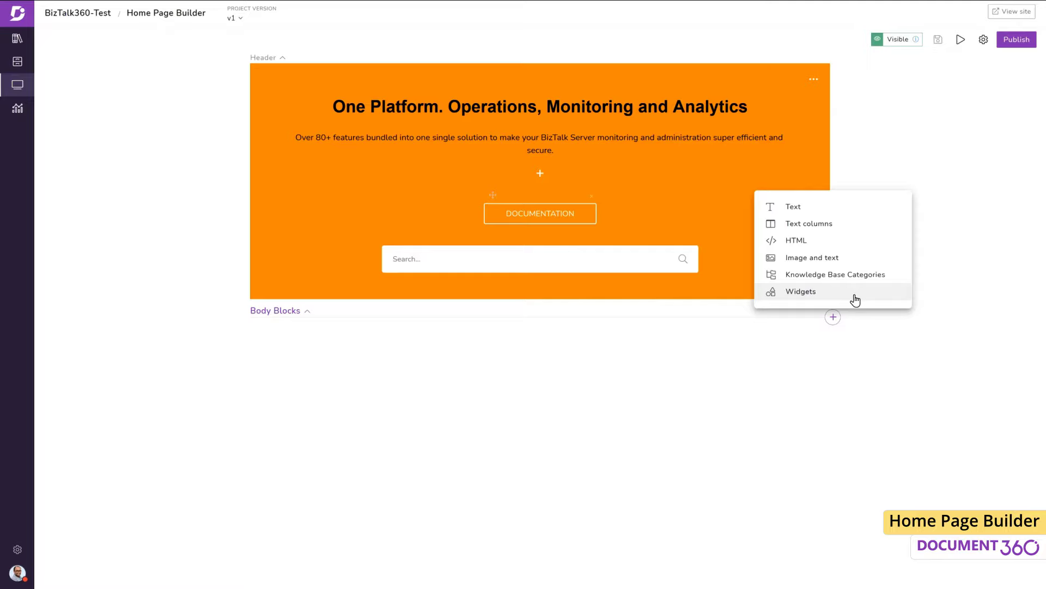
click(858, 233)
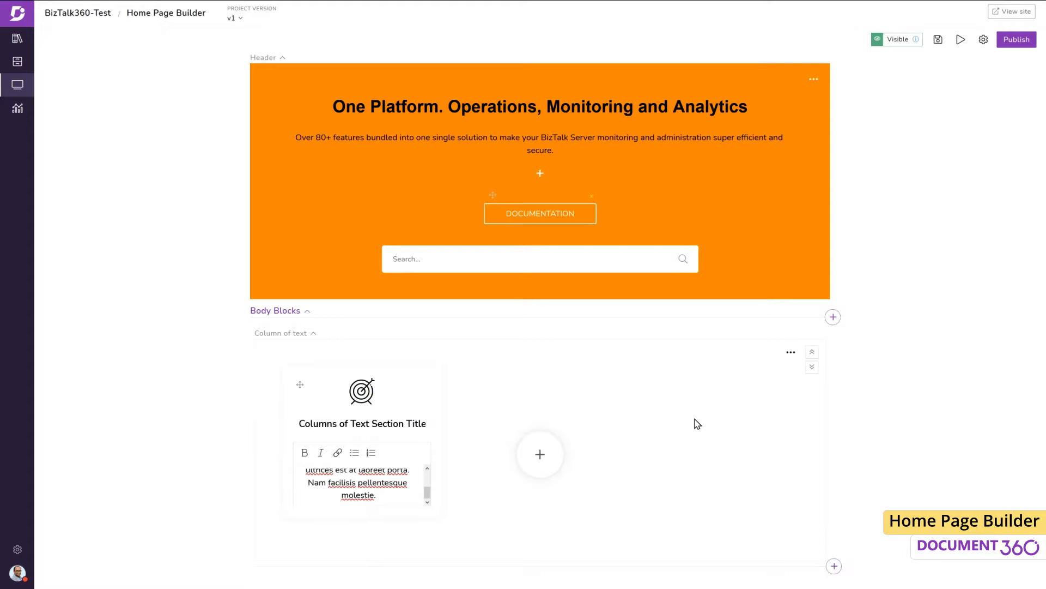
click(541, 454)
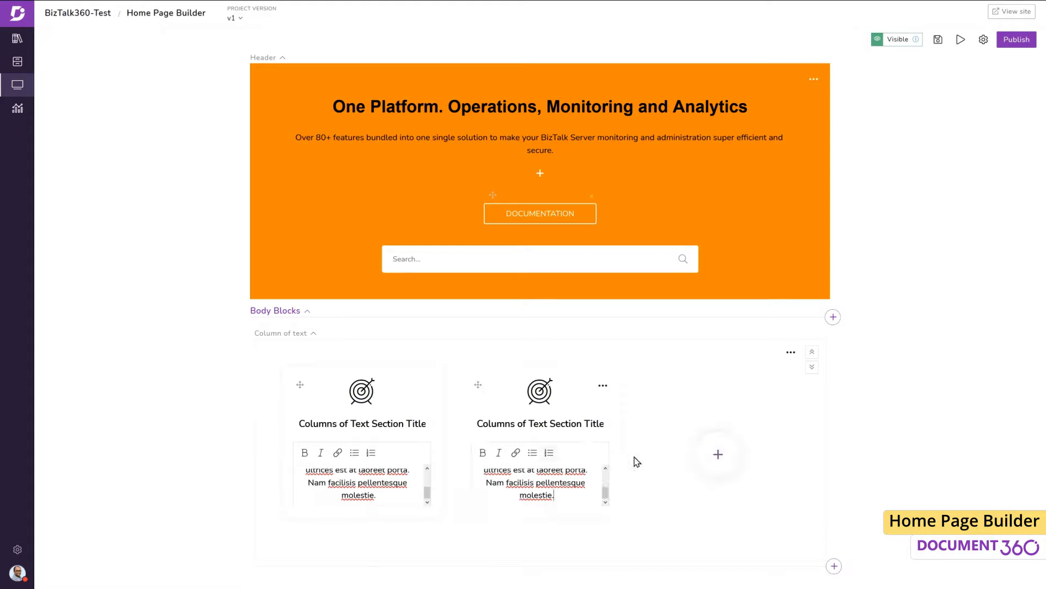
click(719, 457)
- Title the columns OPERATIONS, ANALYTICS and MONITORING
click(304, 421)
text(OPERATIONS)
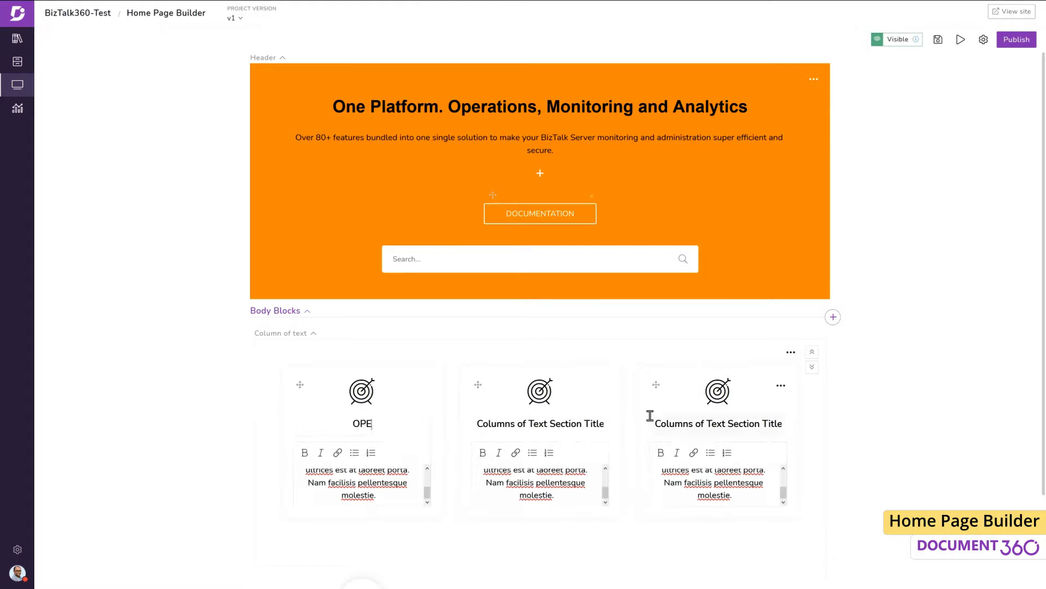
key(Tab)
text(ANALYTICS)
key(Tab)
text(MONITORING)
- Write the OPERATIONS and ANALYTICS descriptions about secure operations and full-stack analytics insights
key(Tab)
key(ctrl+a)
text(Manage BizTalk Server OPERATIONS in a secure & most productive manner)
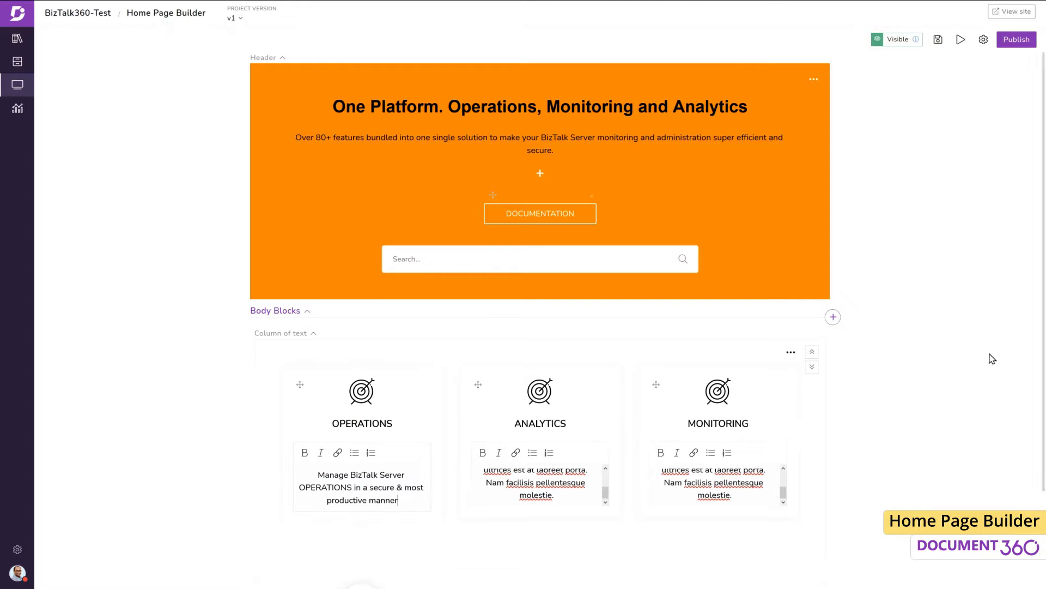
key(Tab)
key(ctrl+a)
text(Full stack ANALYTICS insights for your complete business metrics)
key(Tab)
key(ctrl+a)
- Finish the MONITORING description and replace the OPERATIONS icon with the operations illustration image
text(Rock Solid MONITORING covering te depth of your BizTalk environments)
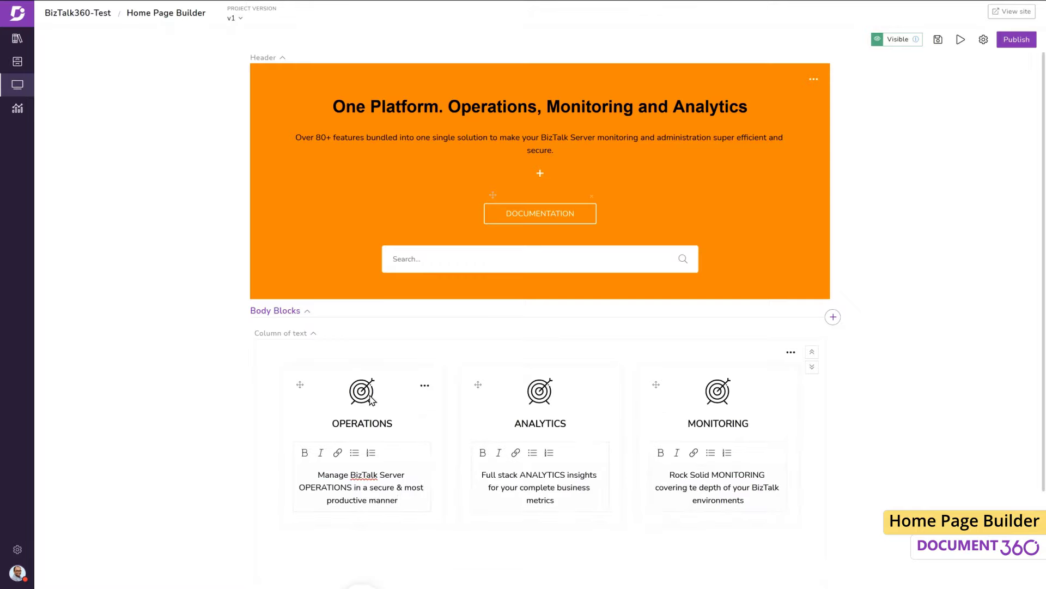
click(424, 385)
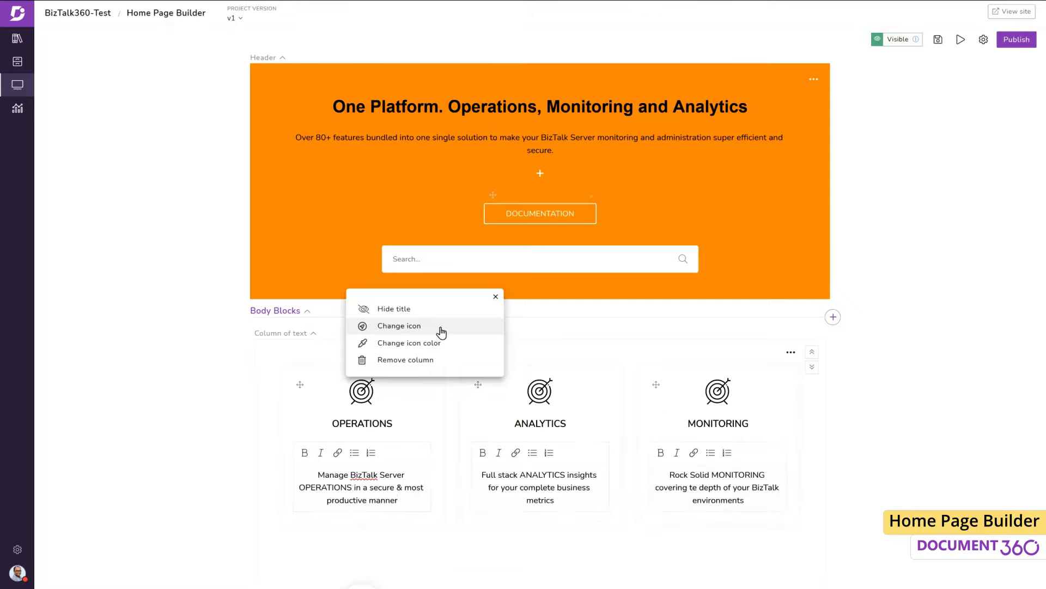
click(436, 327)
scroll(523, 154, down, 5)
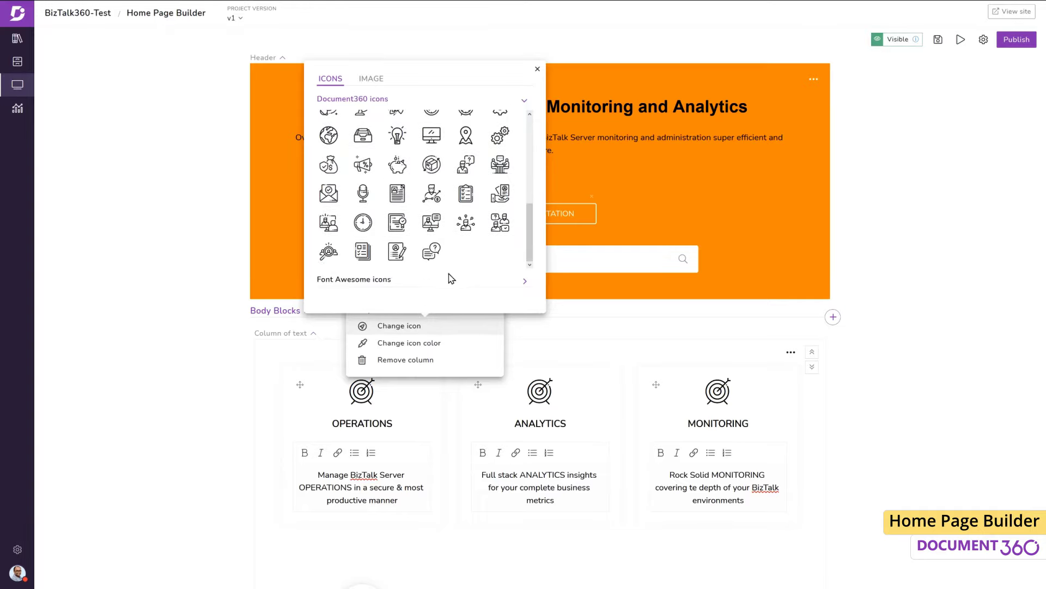
click(417, 286)
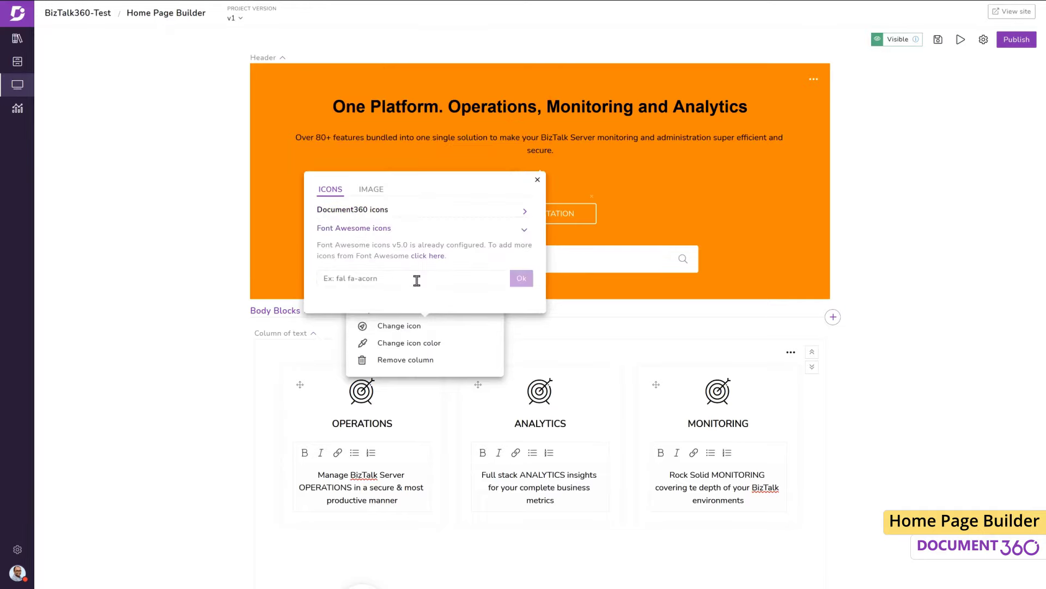
click(371, 191)
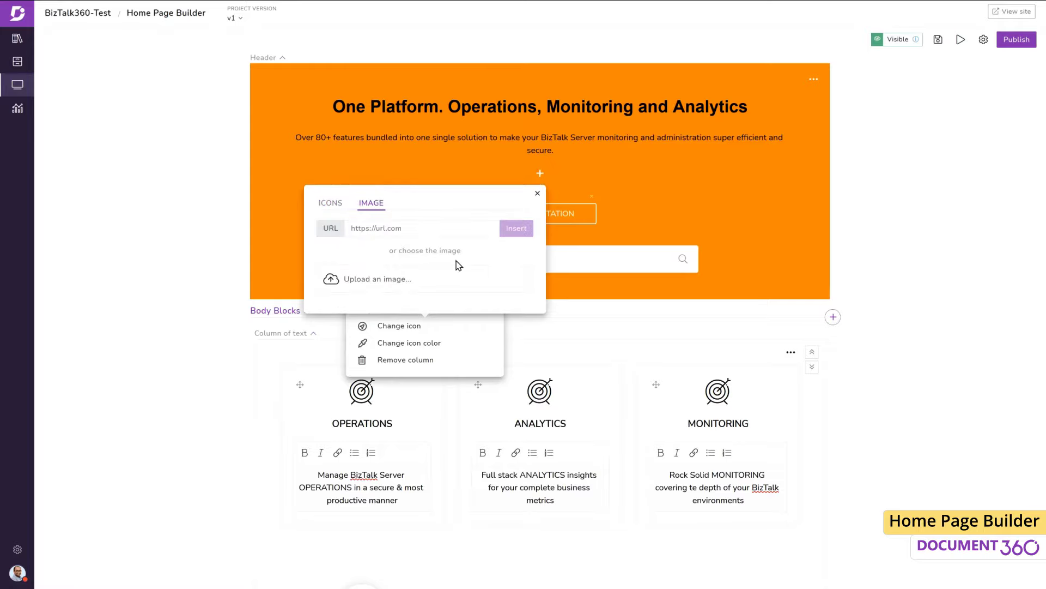
click(447, 280)
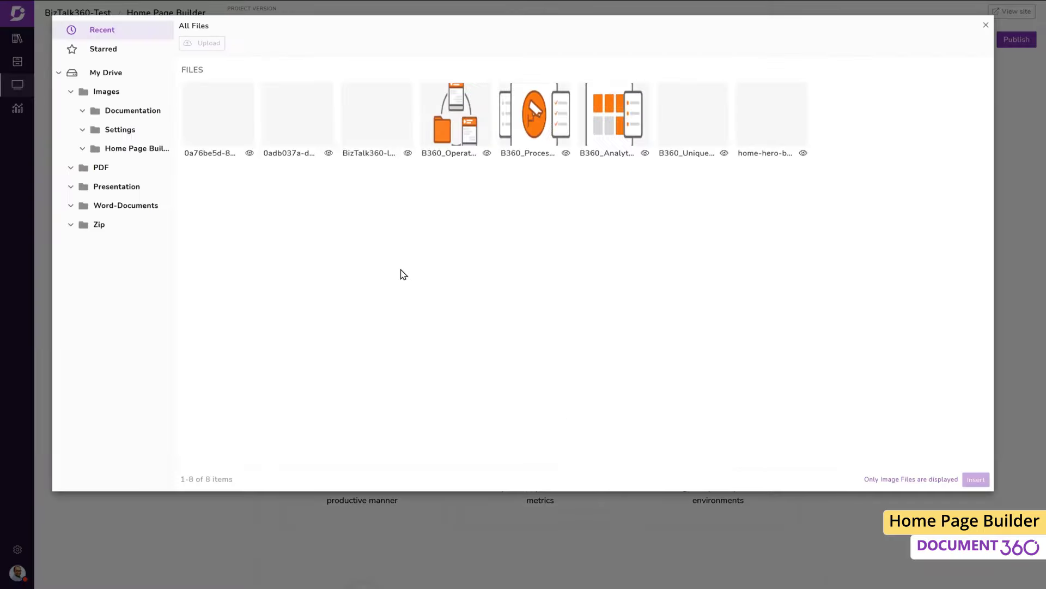
click(457, 117)
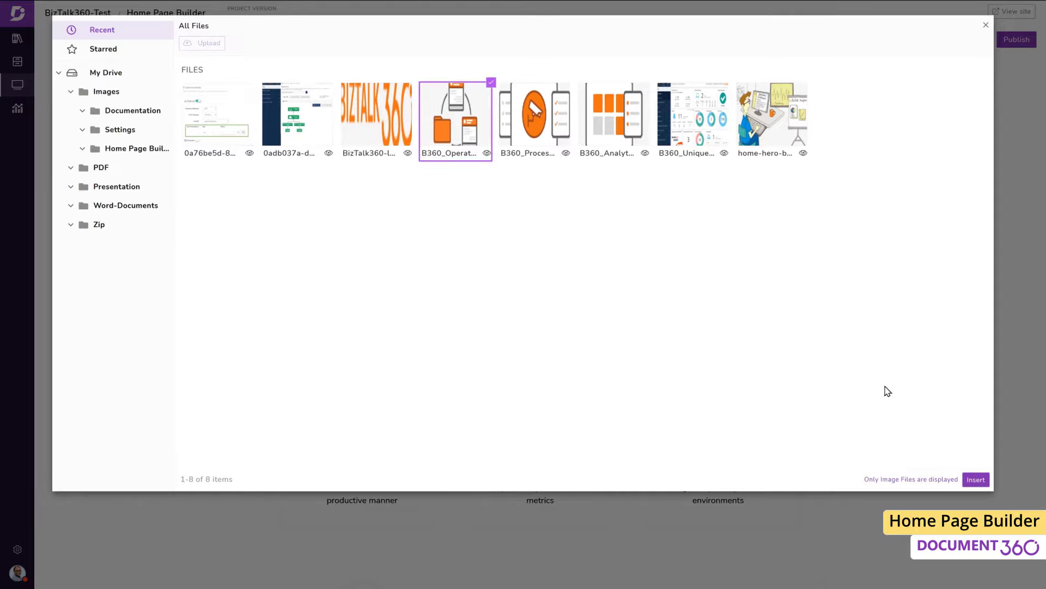
click(976, 479)
- Replace the ANALYTICS and MONITORING icons with their matching illustration images
click(603, 385)
click(567, 322)
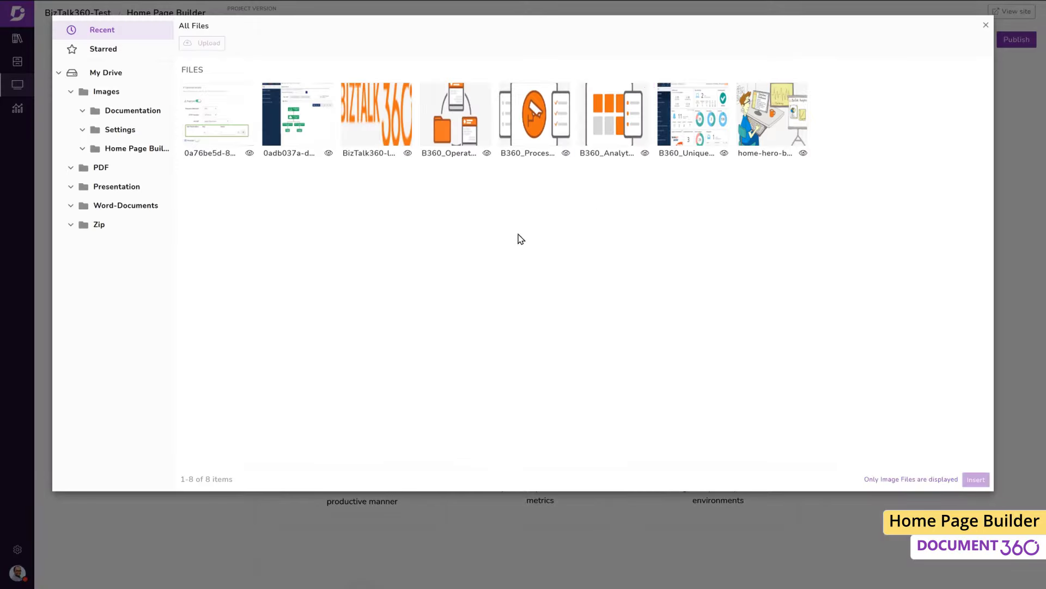
click(615, 117)
click(976, 479)
click(781, 385)
click(748, 322)
click(536, 118)
click(976, 480)
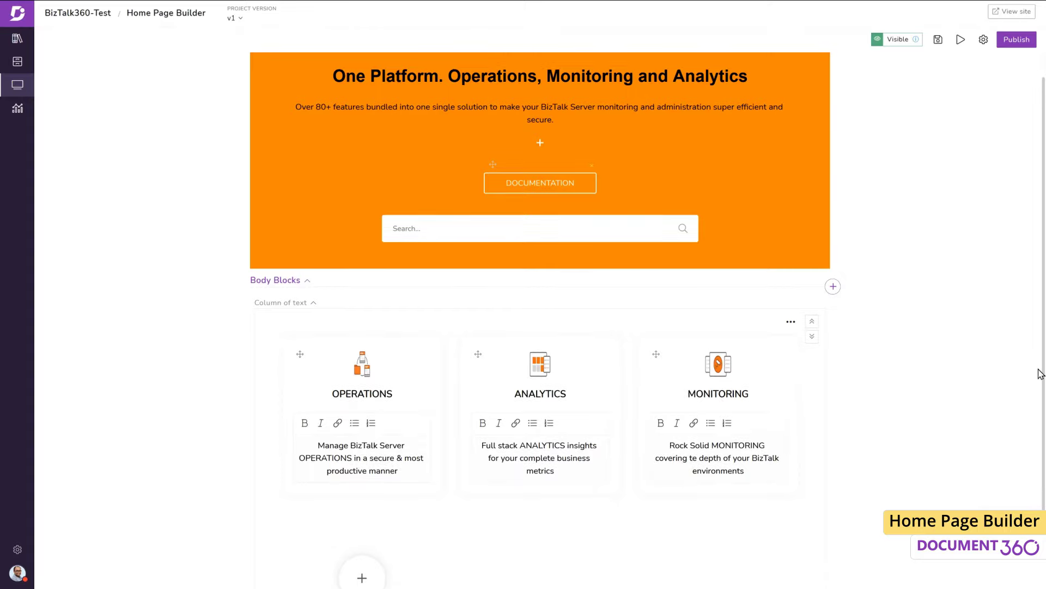
- Add a Knowledge Base categories block below the text columns
scroll(1038, 382, down, 2)
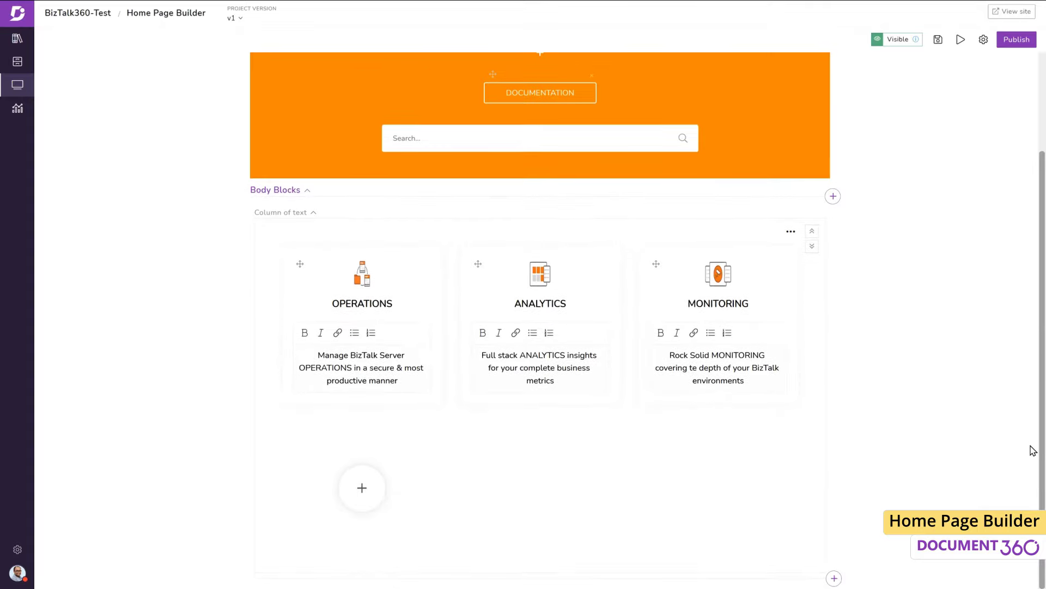
click(834, 578)
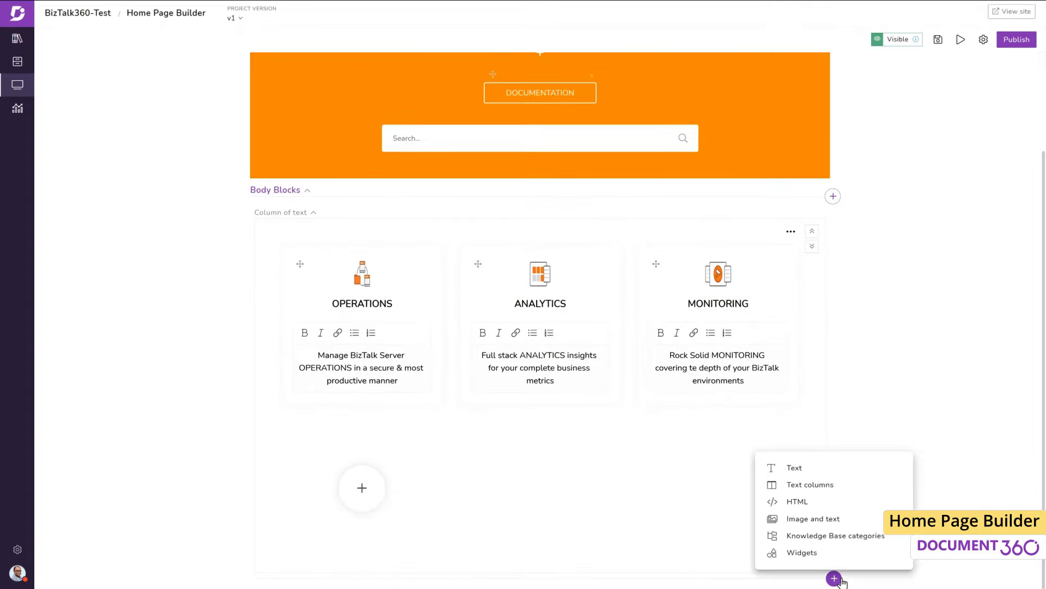
click(854, 546)
- Show Monitoring BizTalk Artifacts, Real-time Activity Visualiser, Dashboards, EDI, Analytics and Settings categories
click(533, 534)
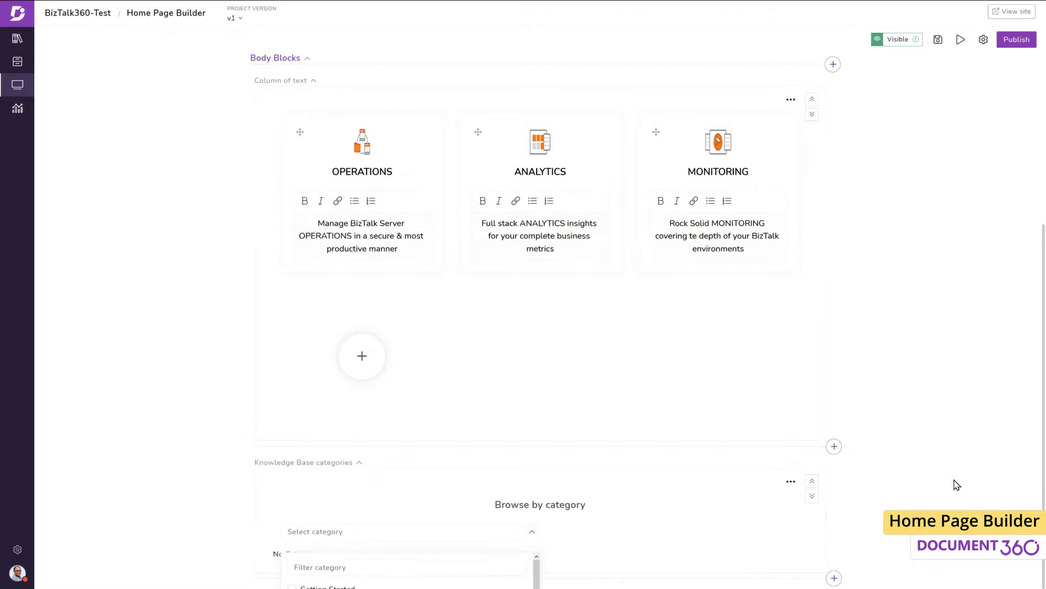
scroll(957, 484, down, 2)
click(309, 551)
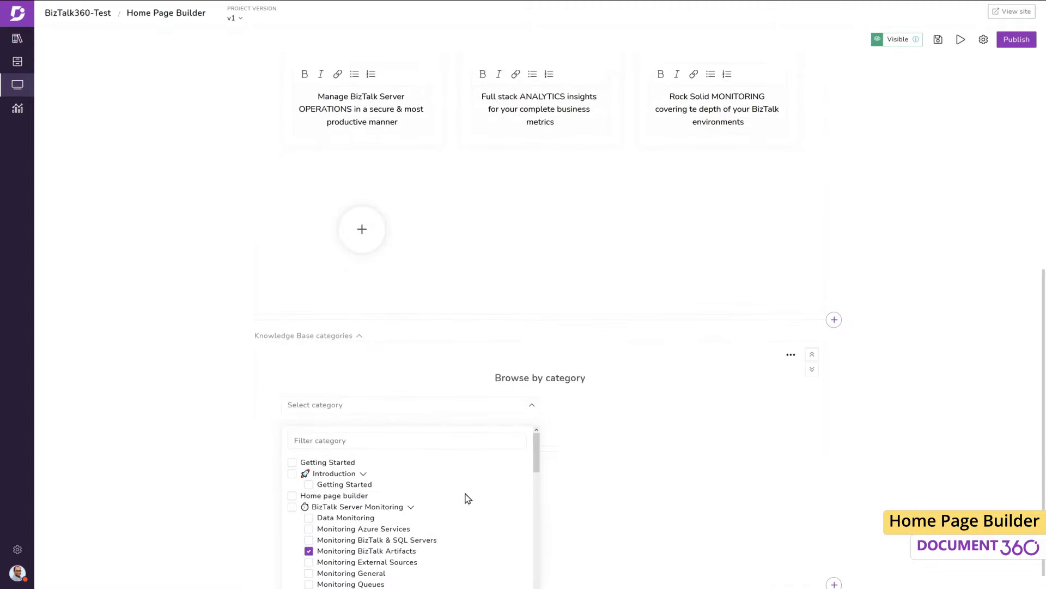
scroll(537, 474, down, 6)
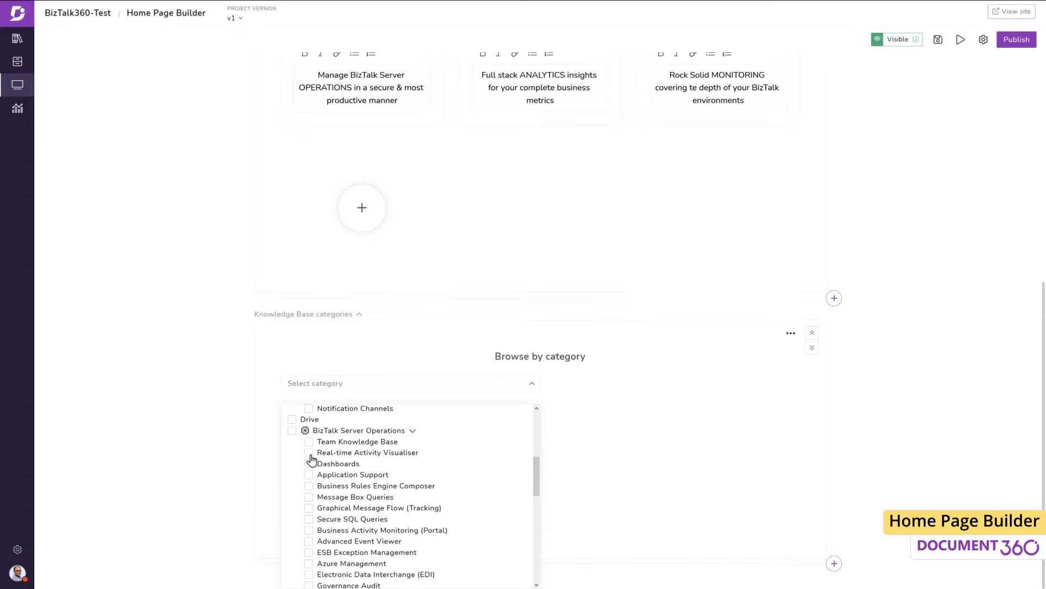
click(309, 453)
click(309, 464)
scroll(357, 461, down, 3)
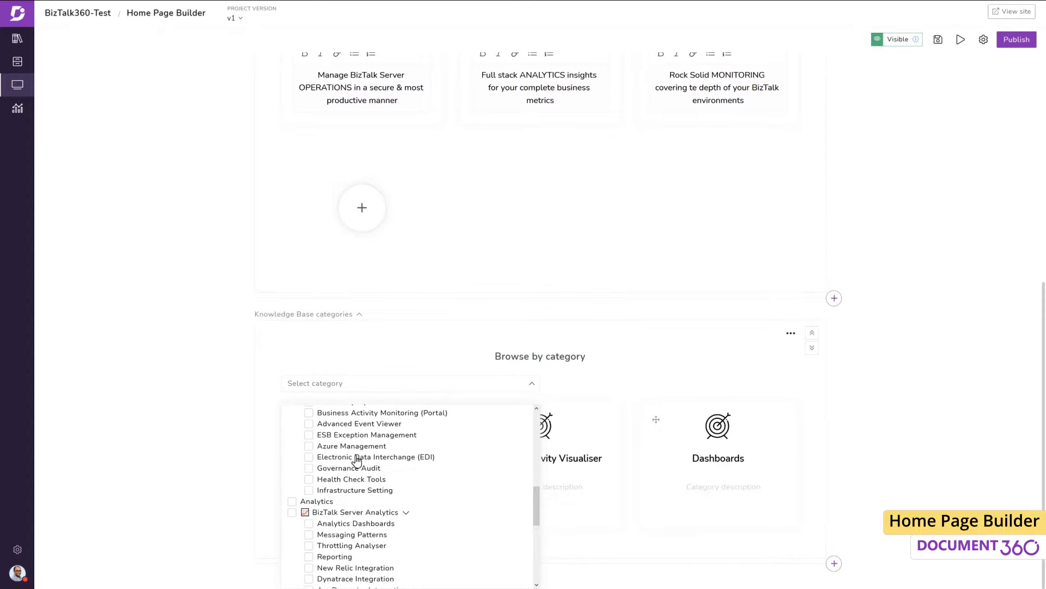
click(309, 457)
click(292, 501)
scroll(294, 484, down, 3)
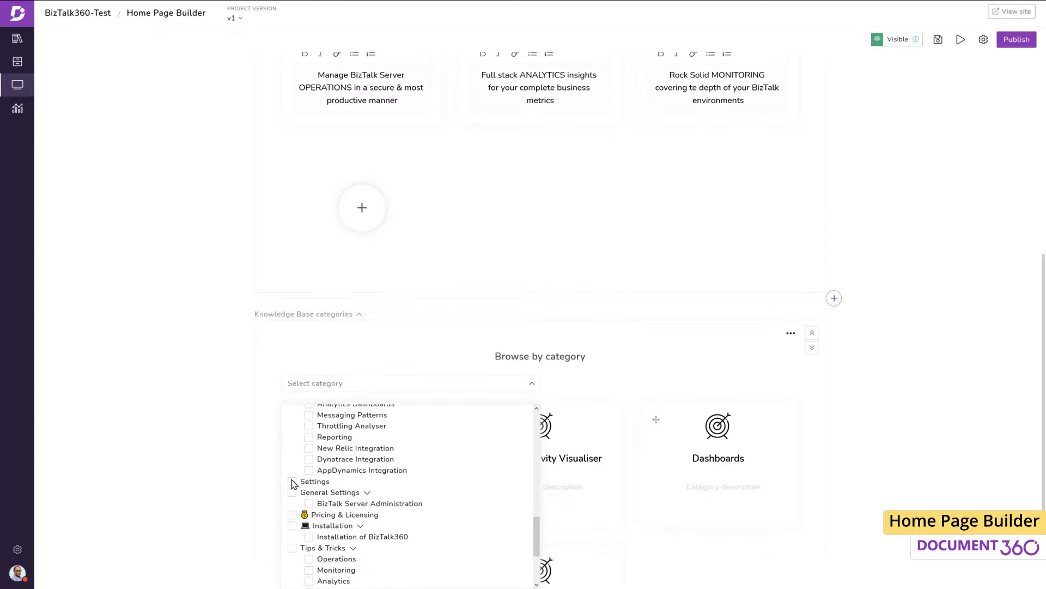
click(295, 483)
click(902, 451)
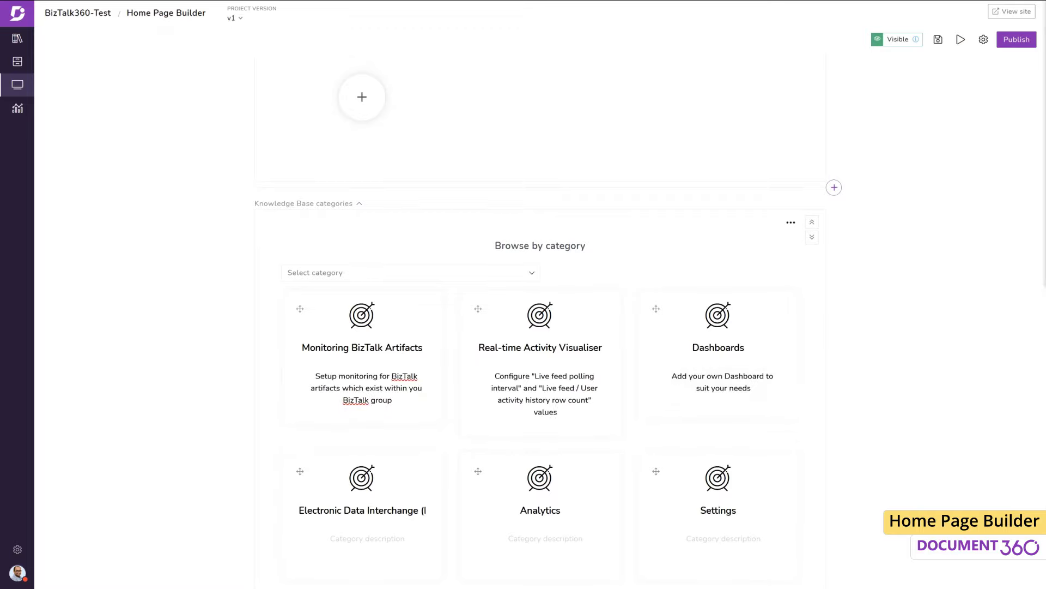
- Give the Settings category card a gears icon
scroll(861, 461, down, 1)
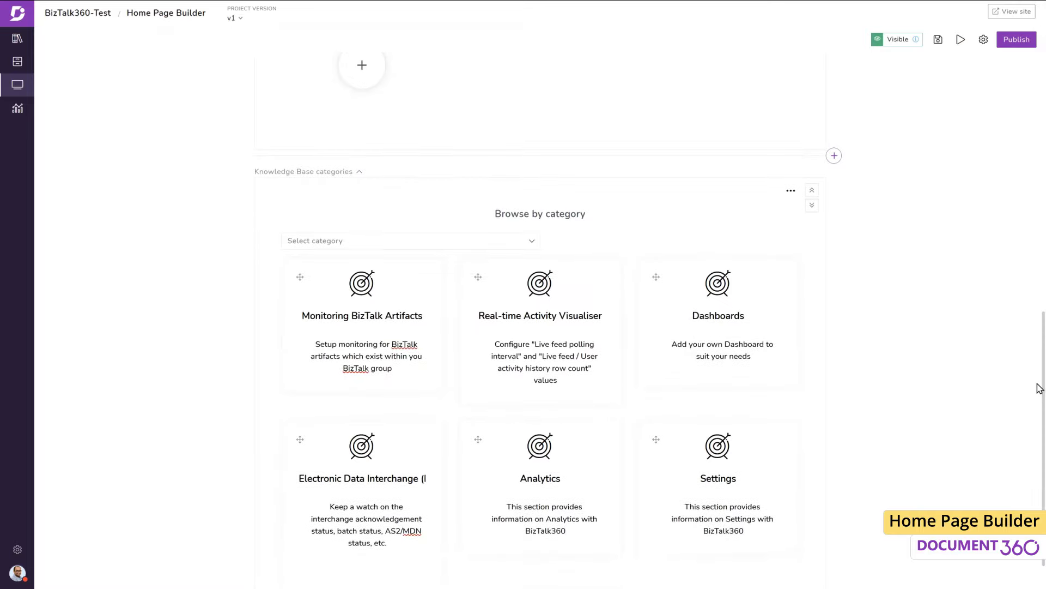
scroll(1039, 388, down, 1)
click(425, 231)
click(429, 172)
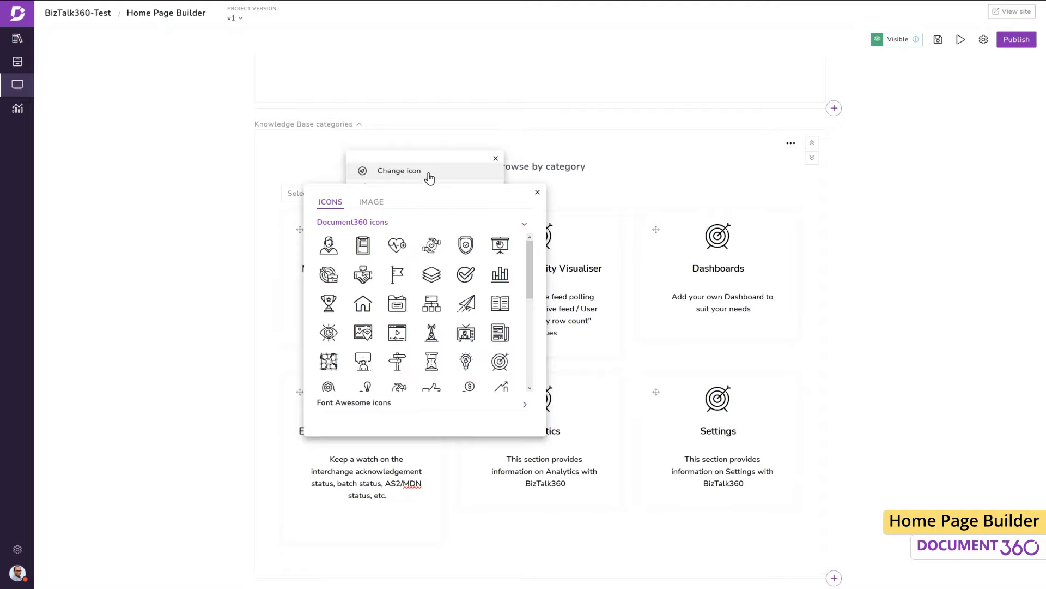
scroll(531, 267, down, 3)
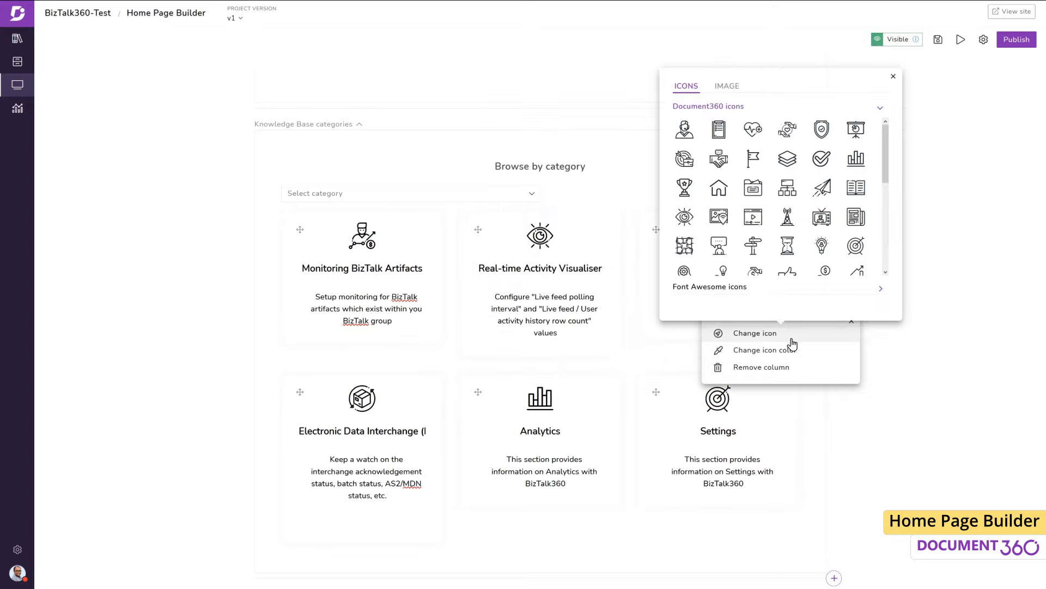
drag(885, 158, 885, 218)
click(855, 238)
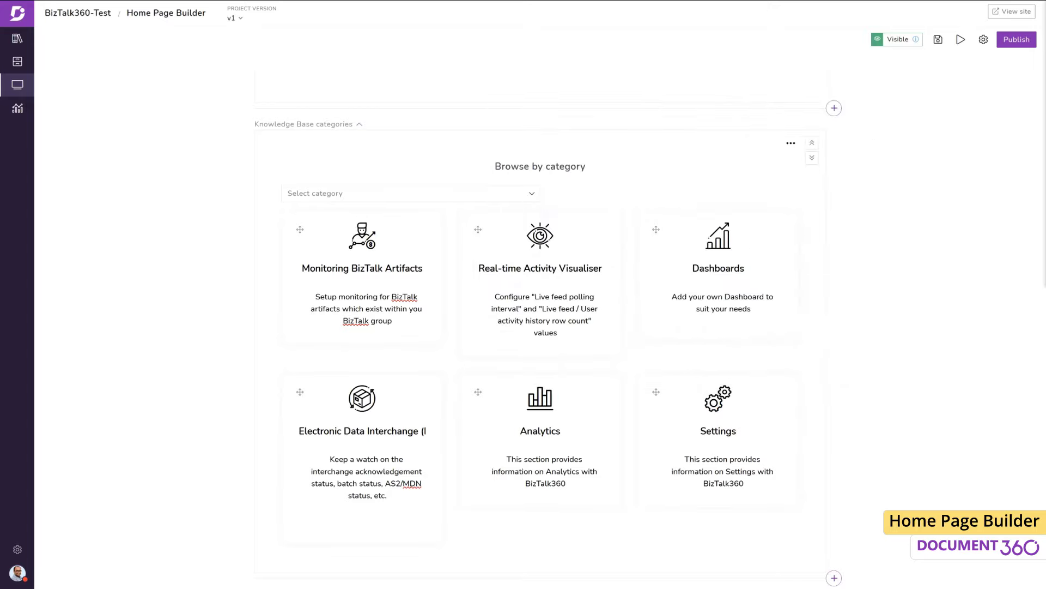
- Colour the Monitoring BizTalk Artifacts card icon orange #f89208
click(425, 230)
click(434, 189)
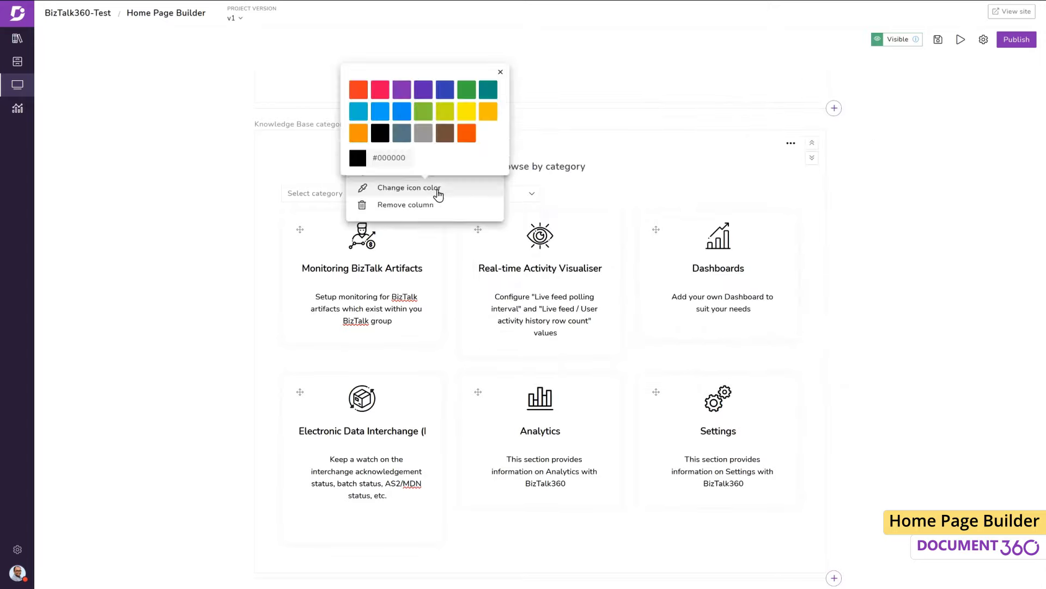
click(403, 161)
mouse_move(461, 240)
mouse_down()
mouse_move(475, 239)
mouse_move(462, 239)
mouse_up()
drag(491, 163, 535, 155)
click(567, 158)
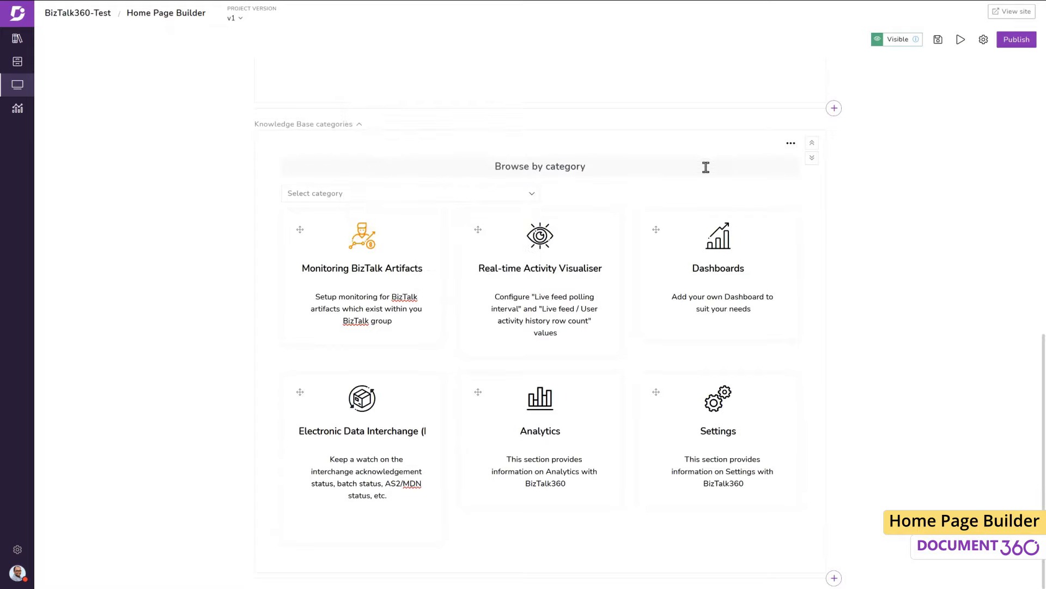
- Recolour all category icons in the section to orange #f89208
click(790, 144)
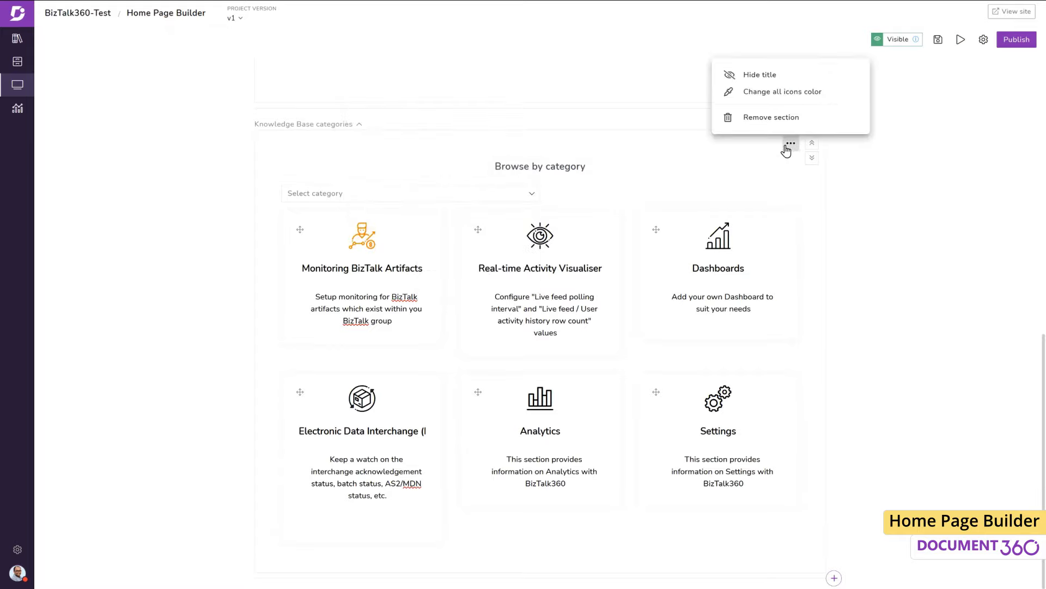
click(799, 96)
click(725, 201)
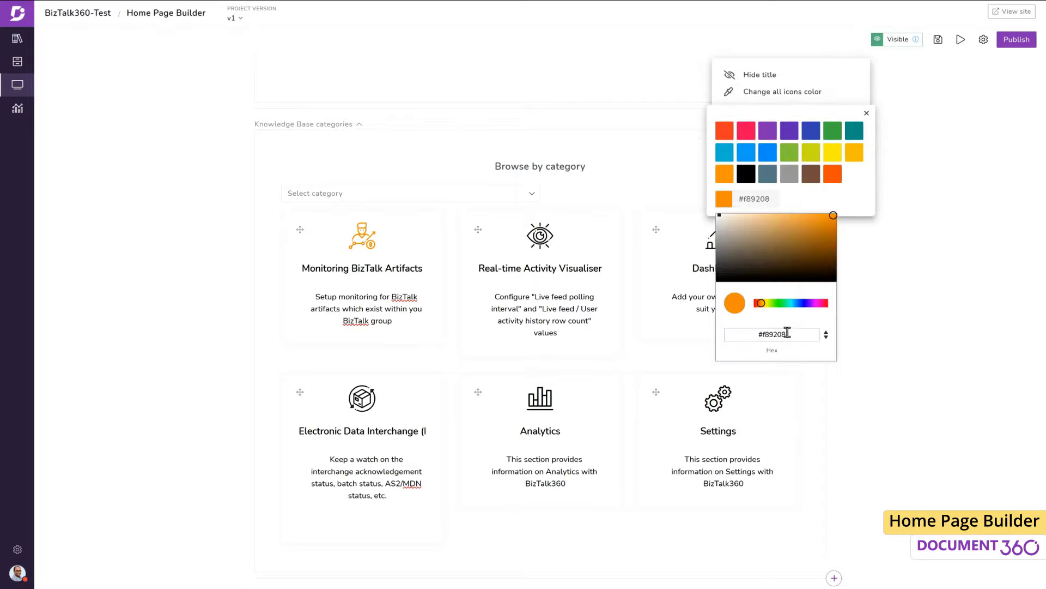
click(883, 370)
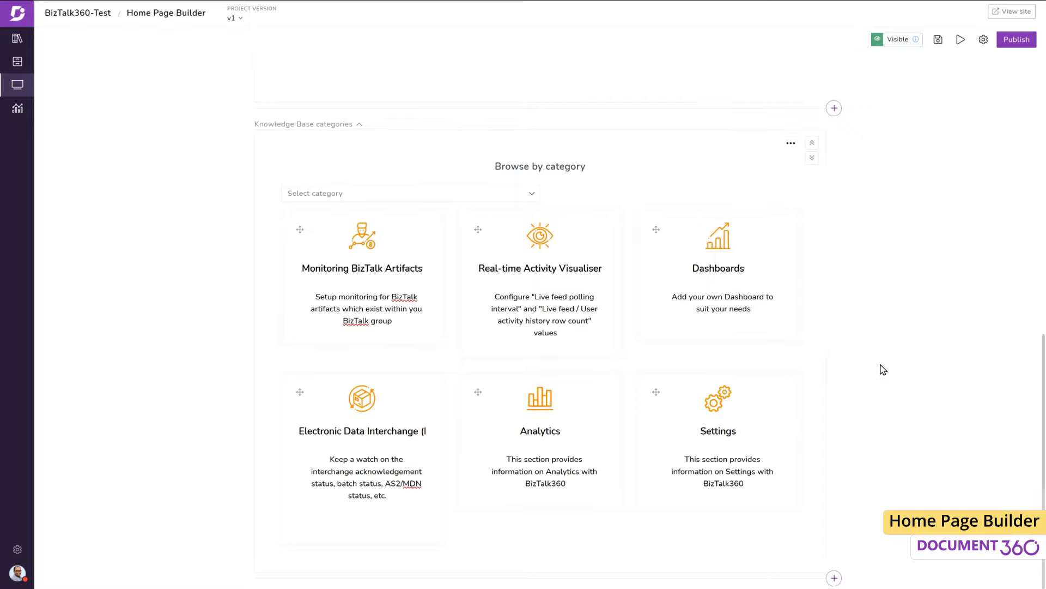
- Add an Image and text block with the dashboard screenshot placed right of the text
click(834, 578)
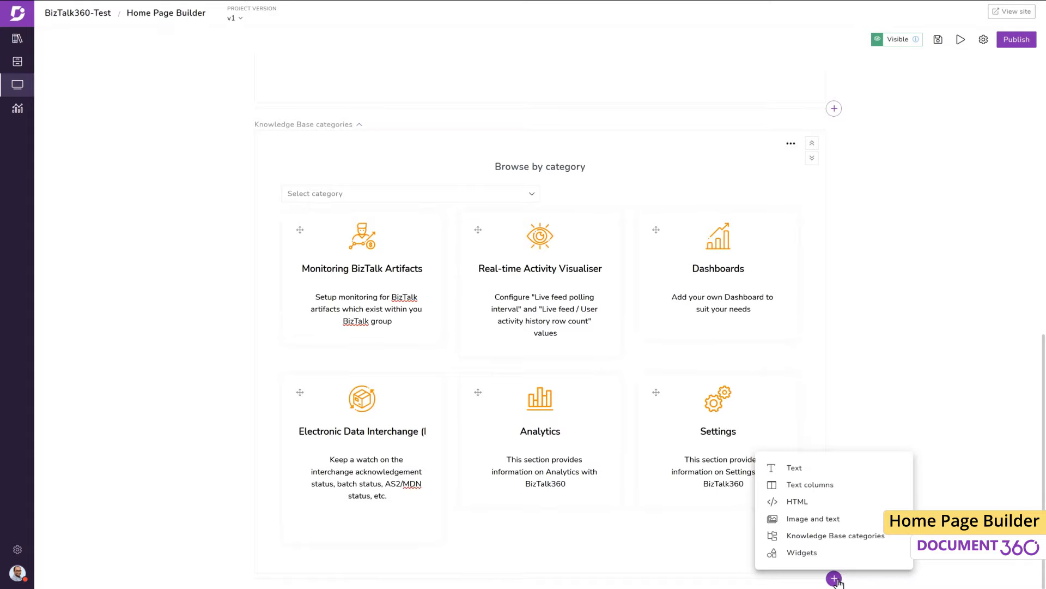
click(849, 524)
click(791, 439)
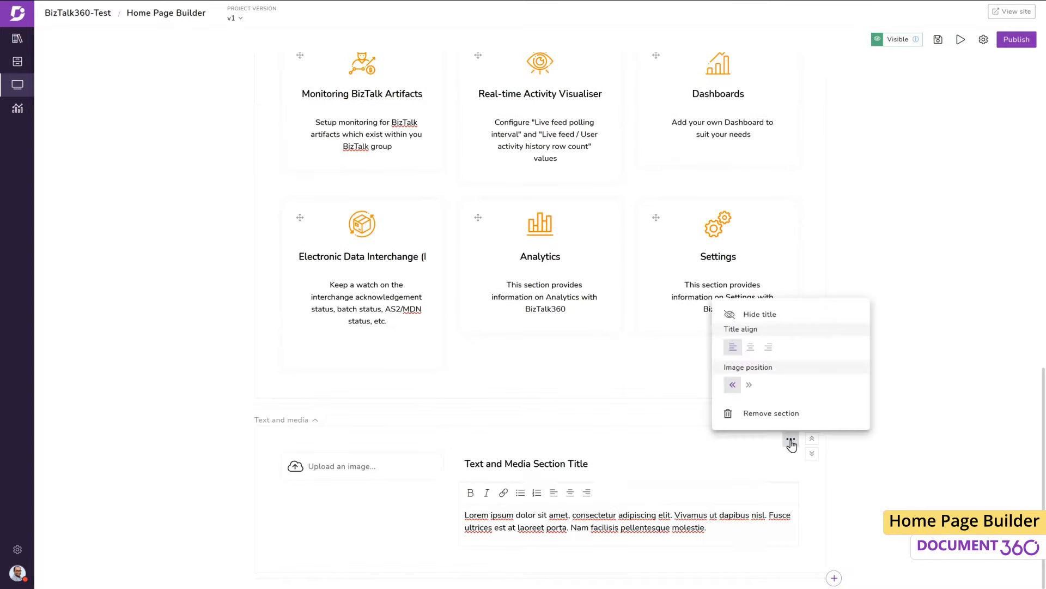
click(750, 385)
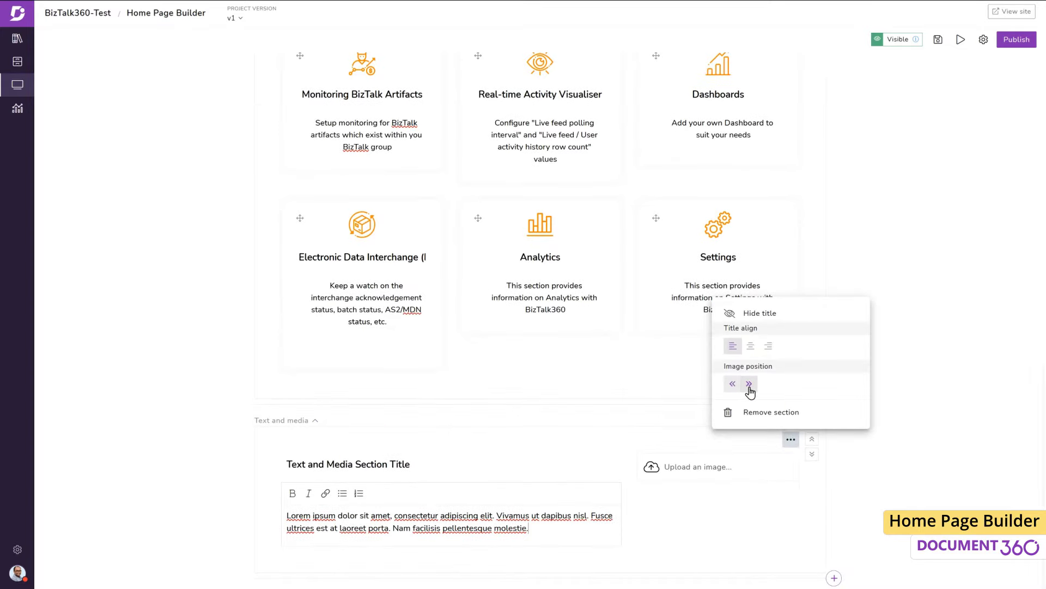
click(742, 472)
click(701, 126)
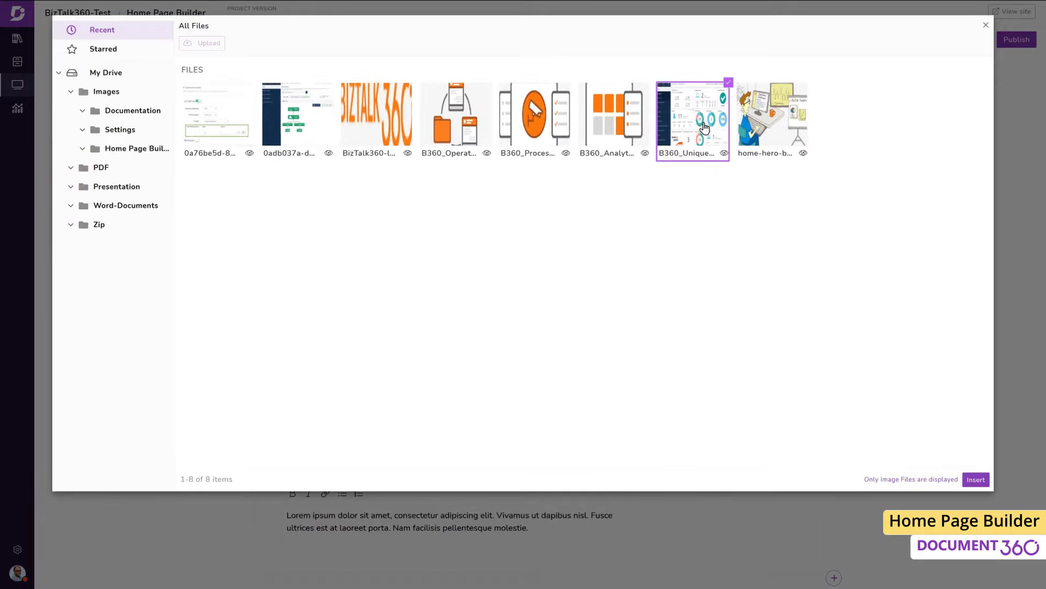
click(971, 479)
- Title it 'Monitor, Optimize & Scale with secure access to BizTalk Server' and add five bold bulleted features
click(409, 462)
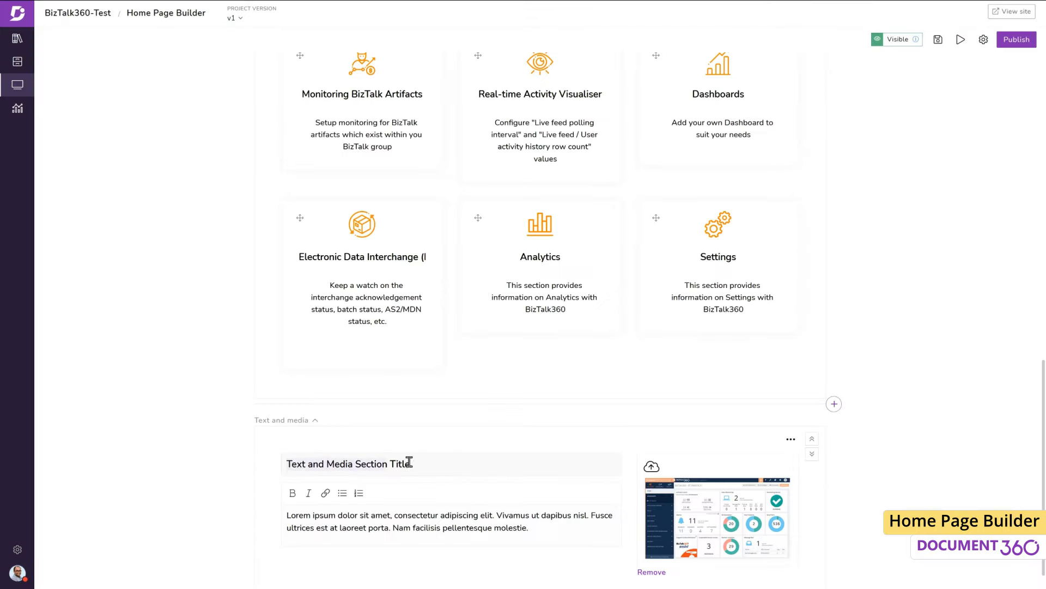
text(Monitor, Optimize & Scale with secure access to BizTalk Server)
scroll(526, 437, down, 1)
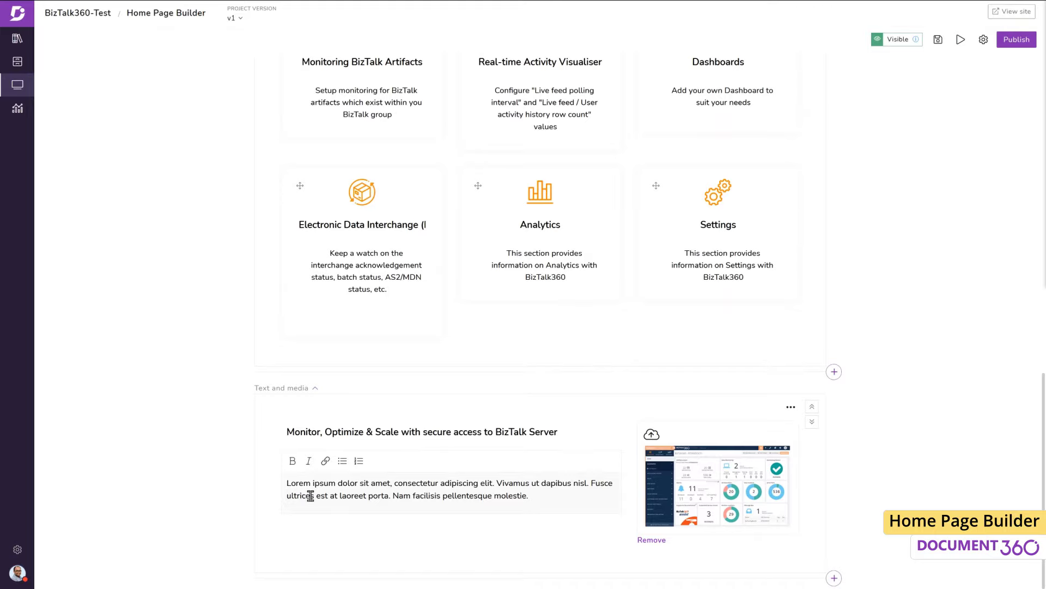
drag(287, 482, 698, 535)
text(Fully customizable analytics dashboards Visualize your messaging patterns Correlate metrics up and down the stack Understand your BizTalk environment capacity Out of box Reporting capabilities)
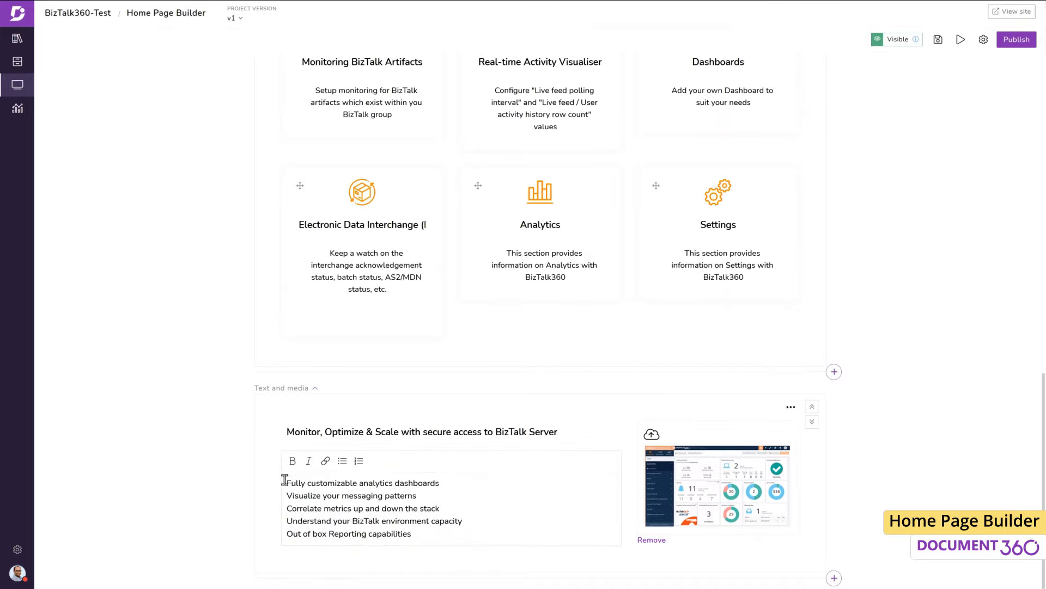
drag(287, 482, 444, 540)
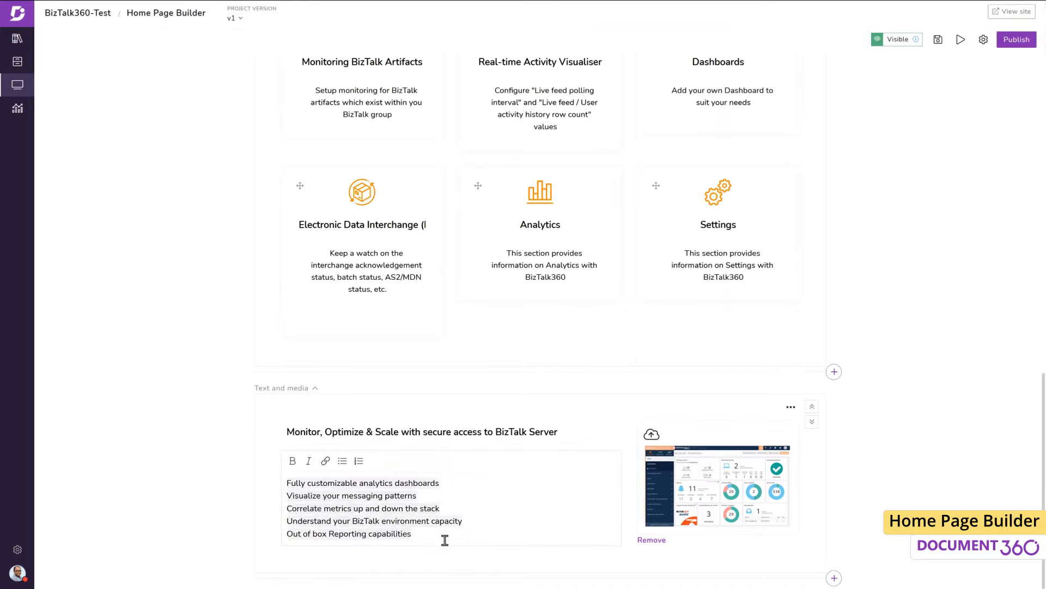
click(293, 462)
click(342, 461)
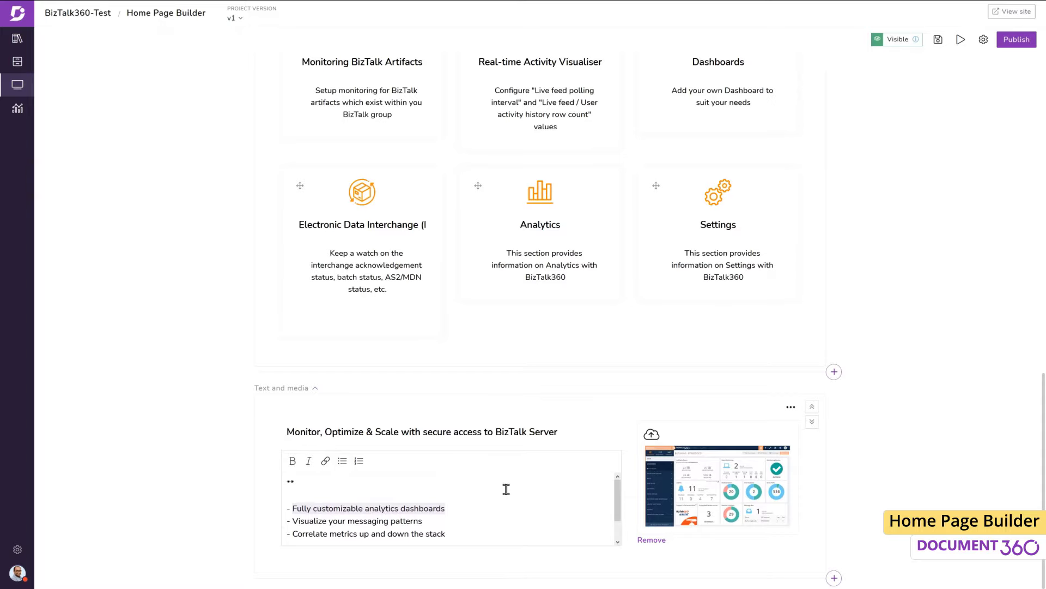
scroll(870, 484, down, 1)
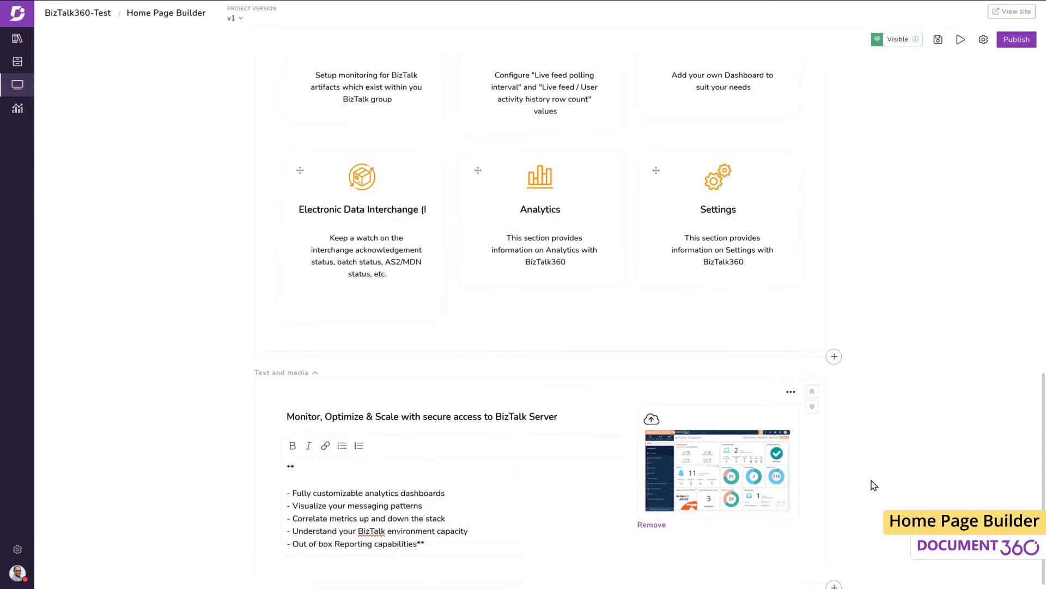
- Add an HTML block with the trial banner code containing Book a Demo and Free Trial links
click(834, 578)
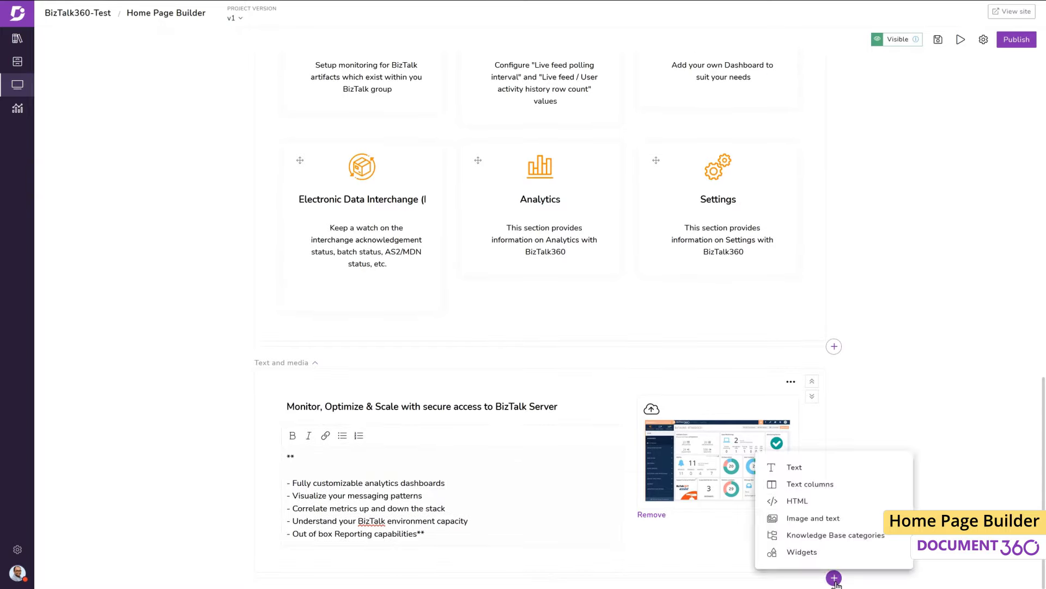
click(829, 502)
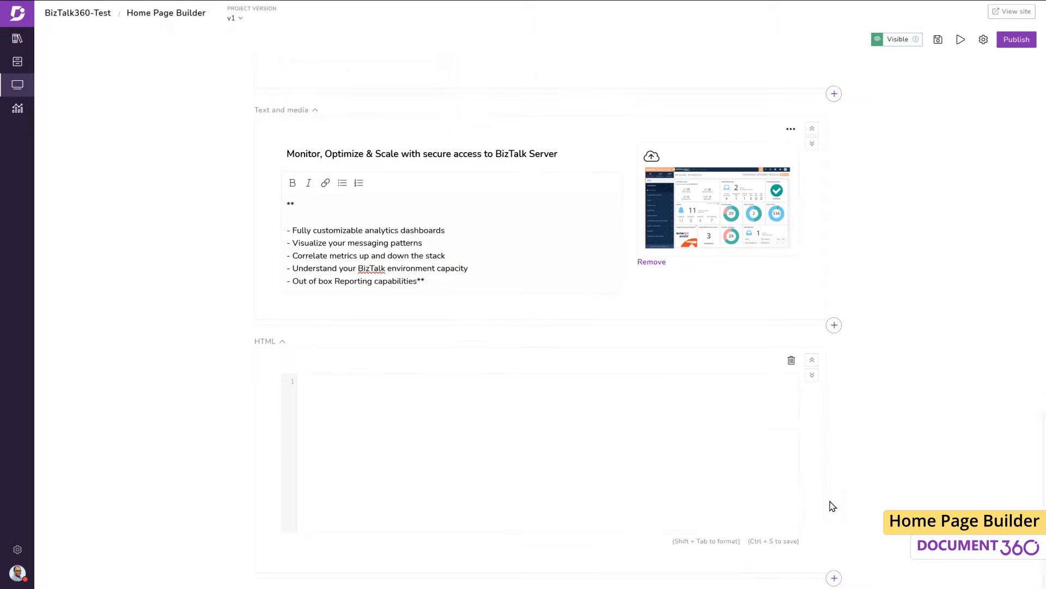
click(406, 399)
text(<div class="product-help-section">   <div class="container">     <div class="product-help-section-title">Discover how can we helps your Business</div>       <div class="product-help-section-des">30 days trial. Simple and Easy Setup.</div>      <a href="#">Book a Demo</a> <a href="#">Free Trial</a>   </div> </div>)
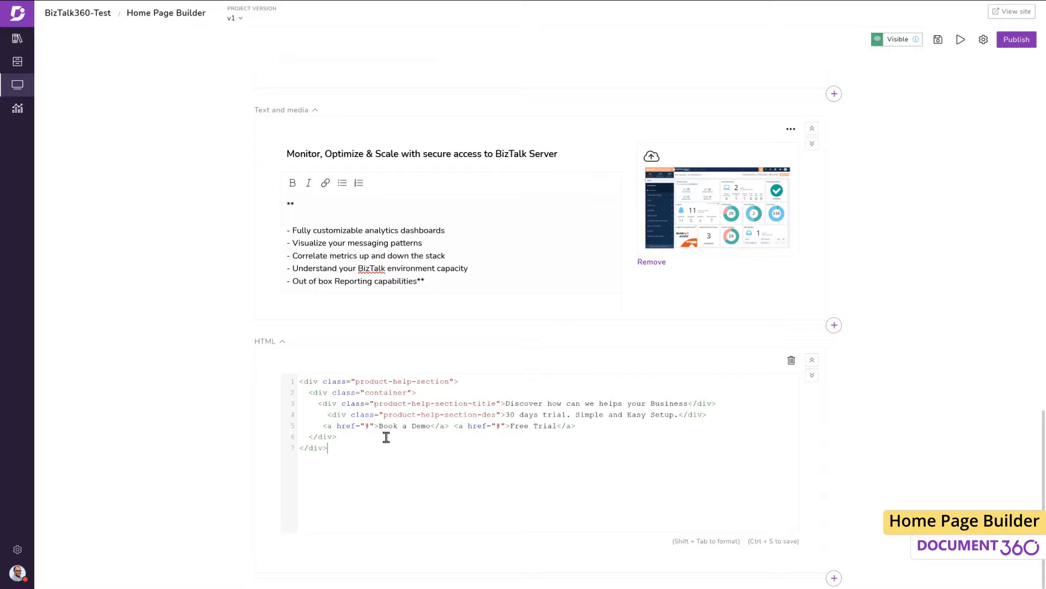
drag(381, 426, 439, 429)
drag(510, 426, 556, 426)
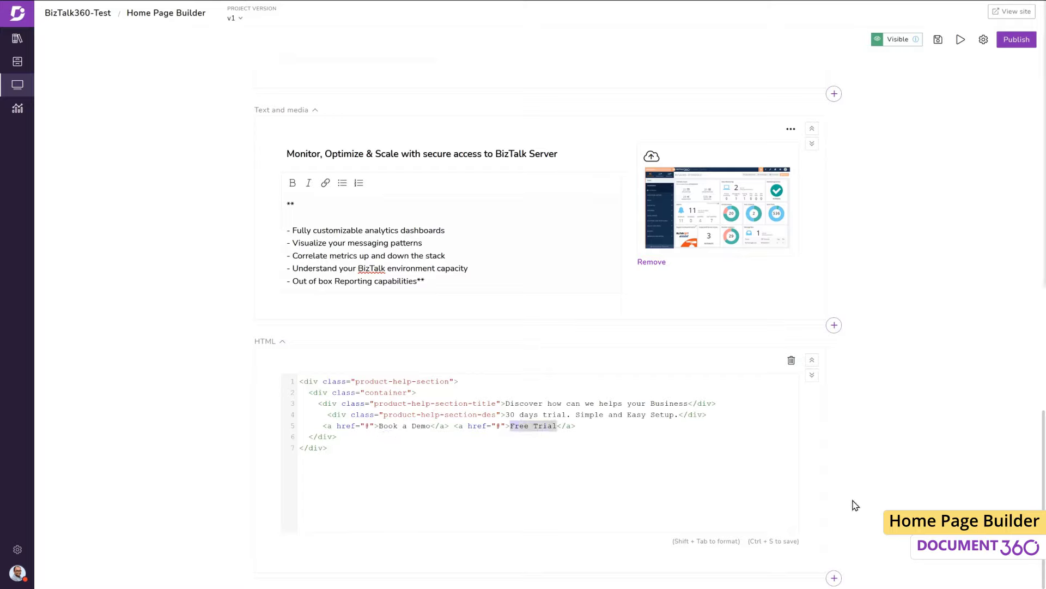
- Add a second HTML block with Quick Links for Email and Telephone
click(835, 578)
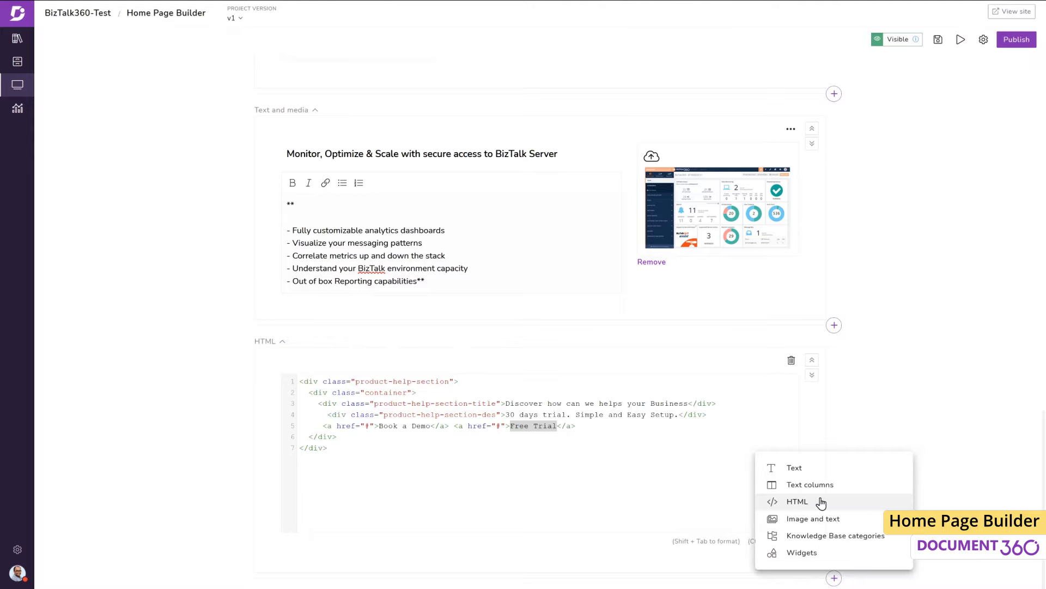
click(821, 502)
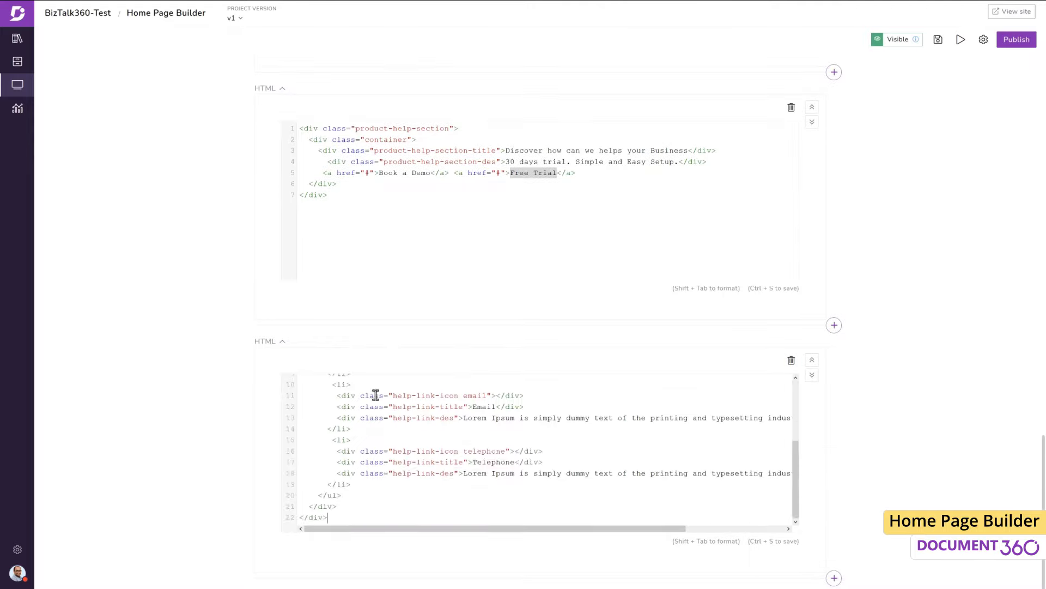
scroll(376, 395, up, 3)
drag(471, 444, 530, 443)
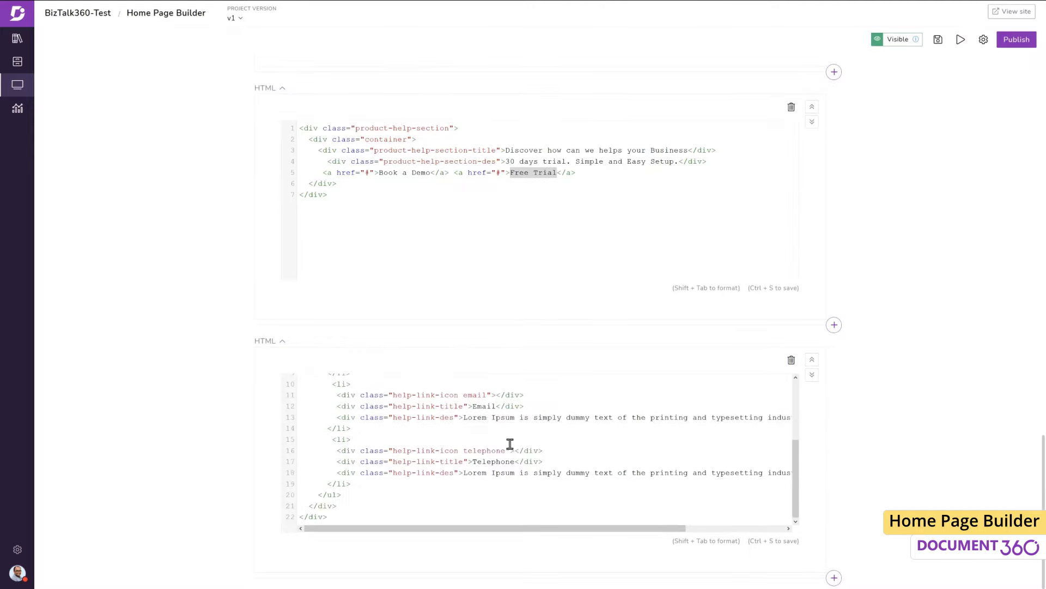
drag(472, 406, 497, 406)
drag(472, 462, 515, 462)
click(884, 556)
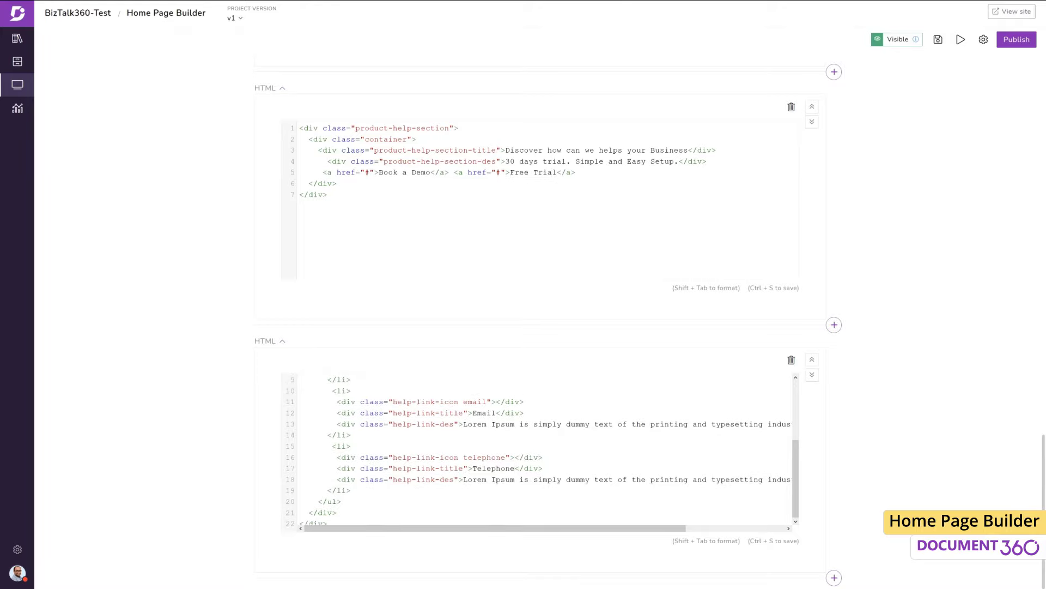
click(240, 19)
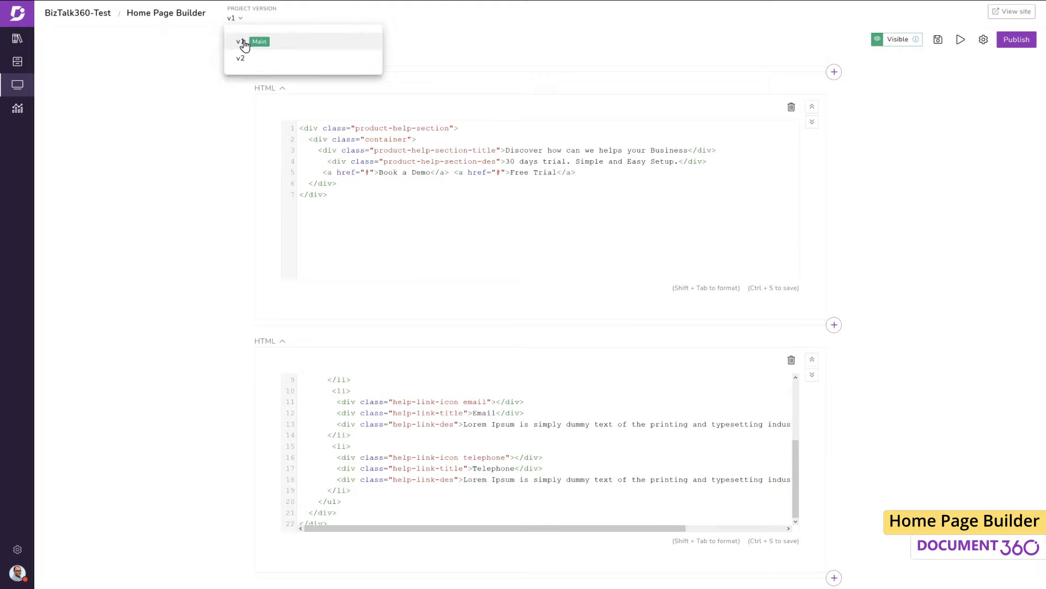
click(298, 58)
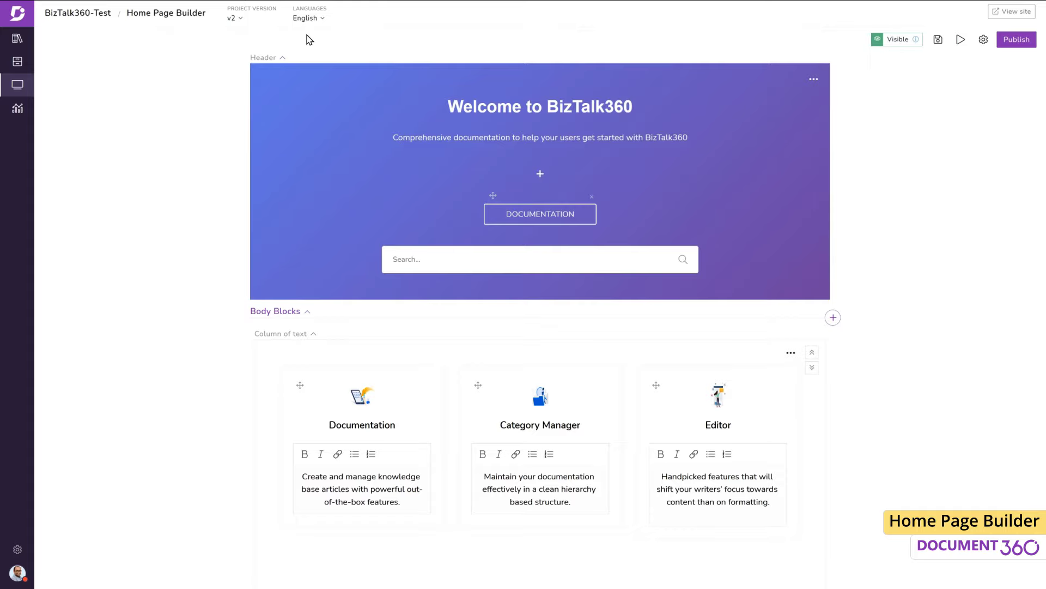
click(320, 18)
click(240, 19)
click(241, 44)
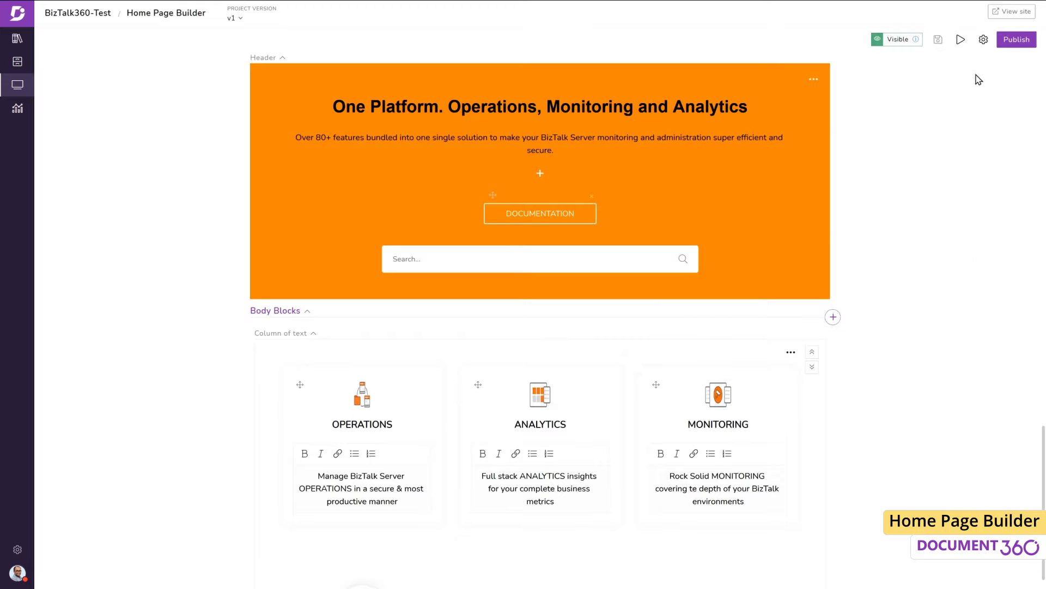
- Enter the home page SEO title and meta description in the builder settings
click(983, 39)
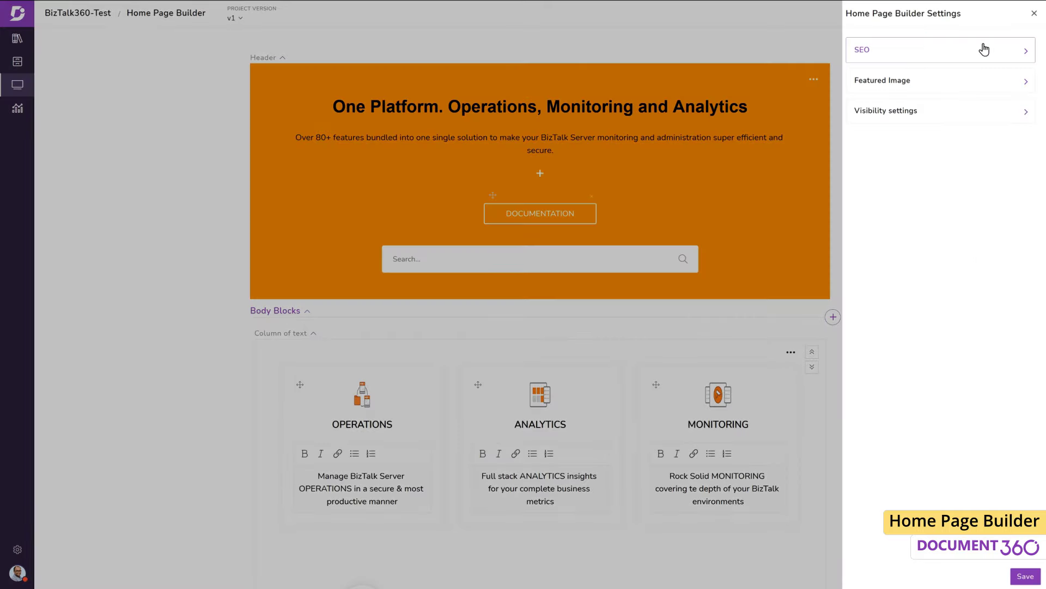
click(984, 50)
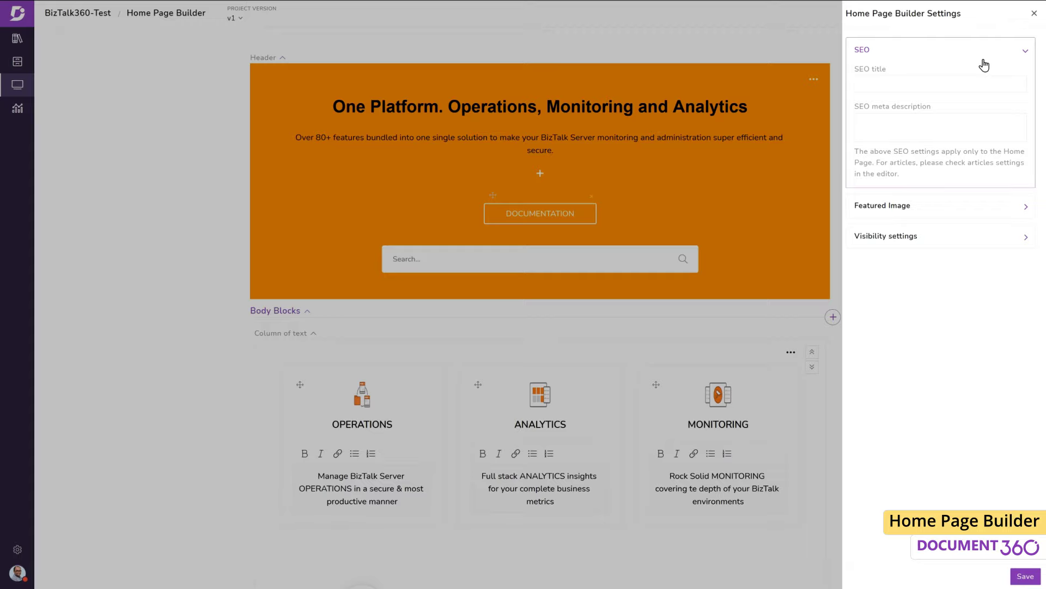
key(ctrl+v)
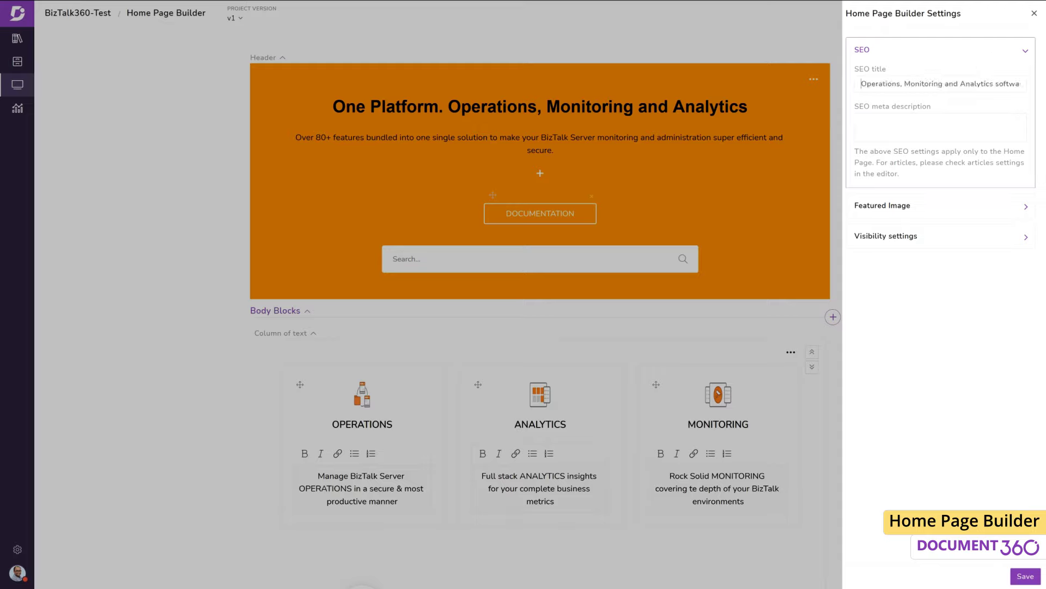
click(921, 124)
key(ctrl+v)
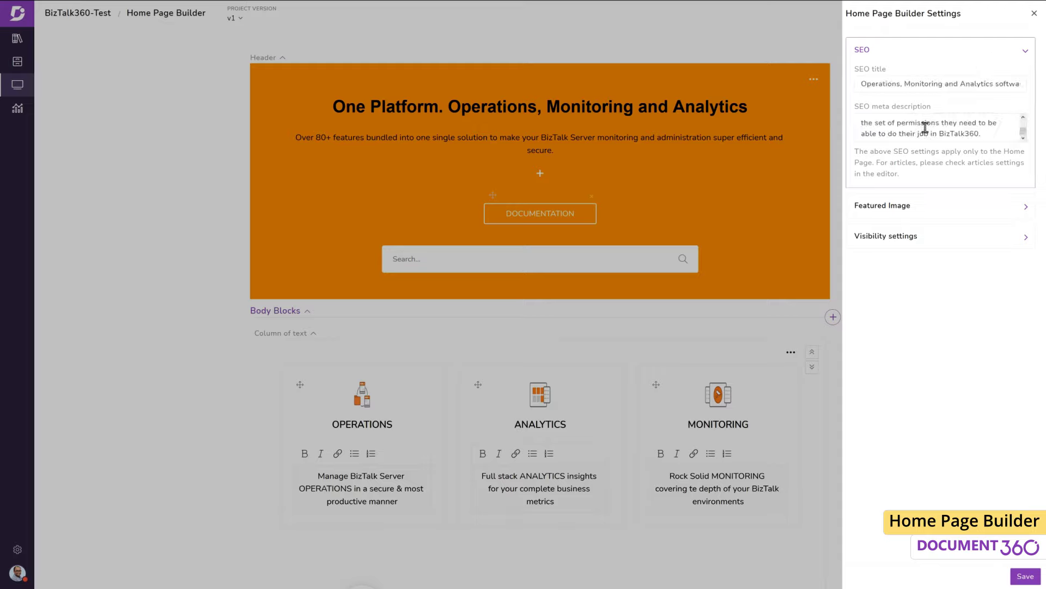
- Set the hero illustration as the featured image and review visibility settings
click(954, 217)
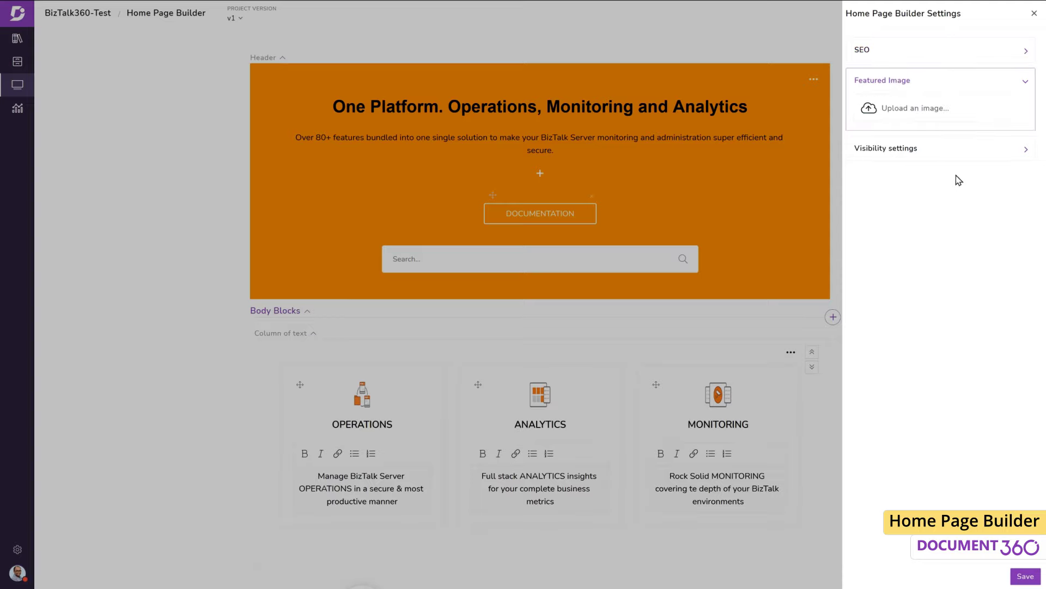
click(967, 117)
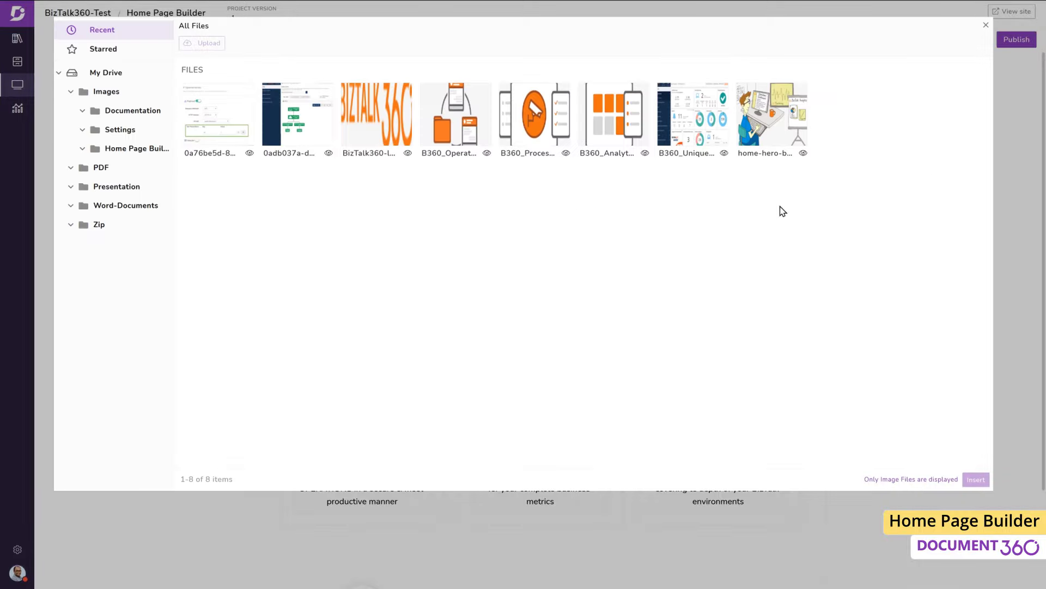
click(794, 125)
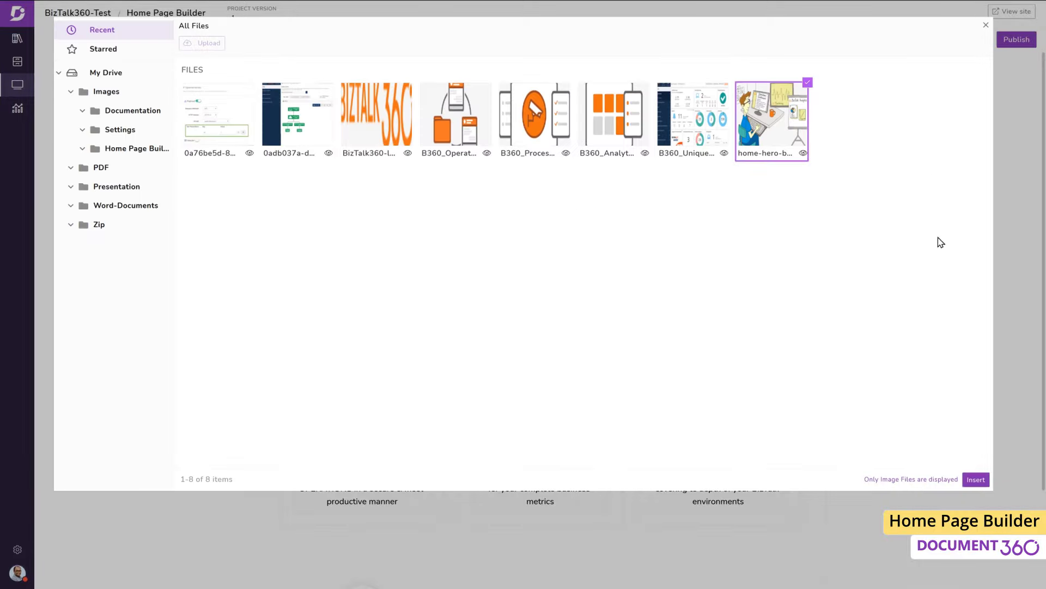
click(977, 480)
click(971, 300)
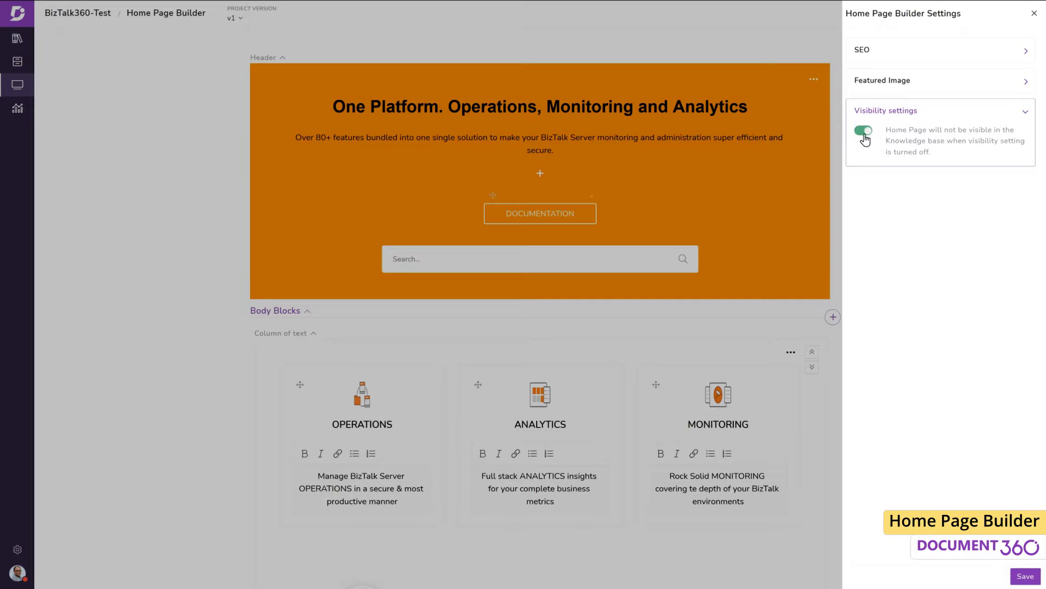
- Save the settings and home page, then preview it down to the Quick Links section
click(1013, 579)
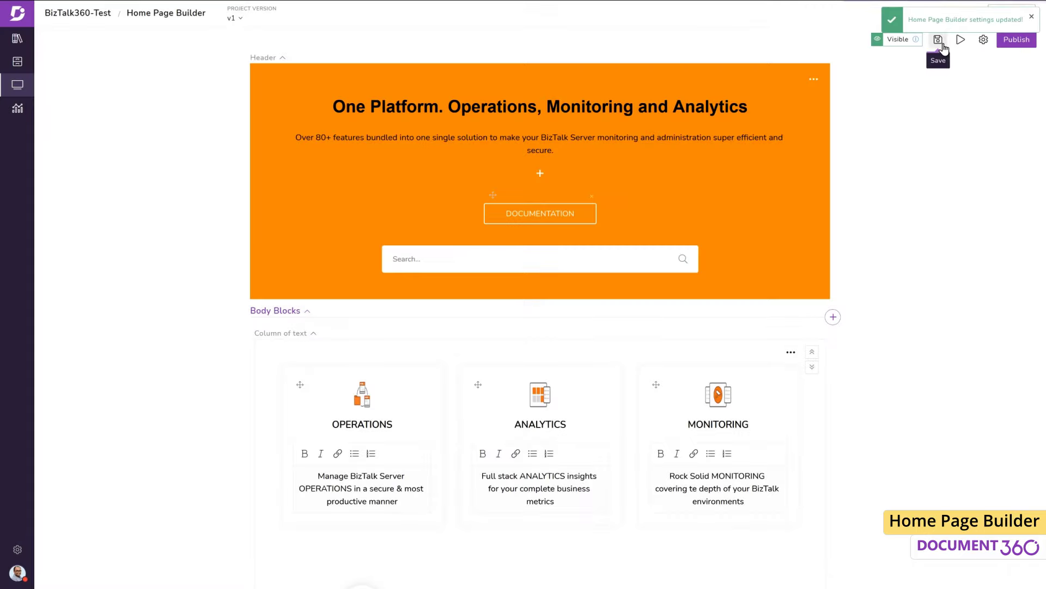
click(941, 45)
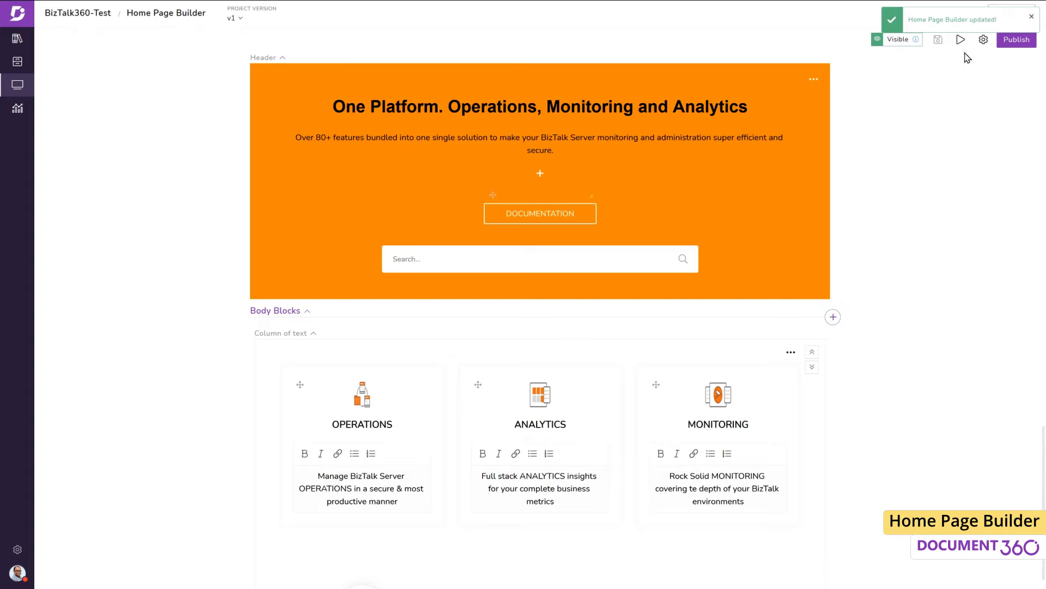
click(960, 40)
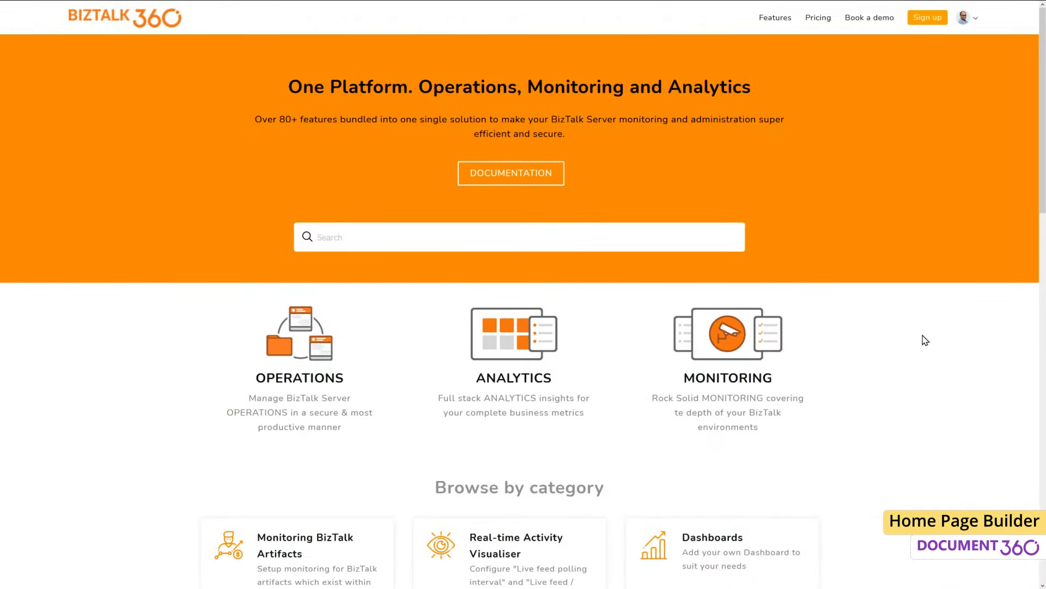
scroll(1041, 151, down, 3)
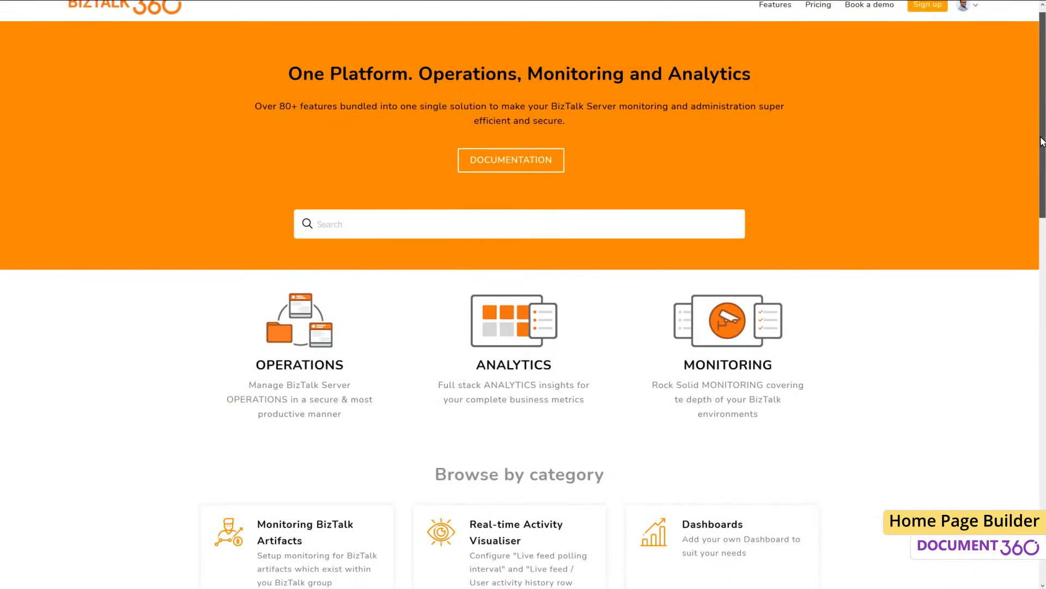
drag(1042, 185, 1042, 507)
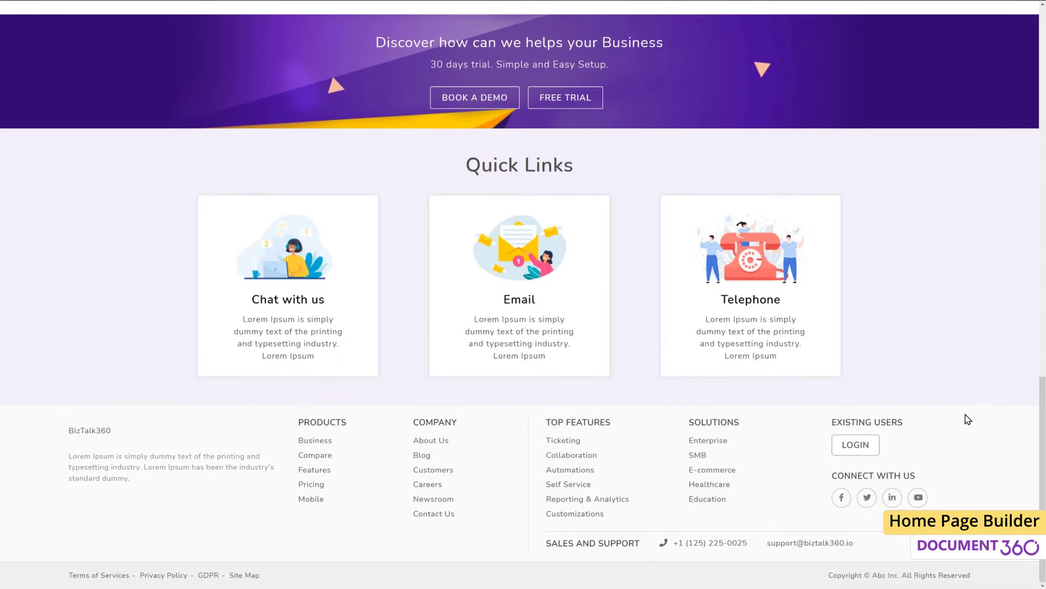